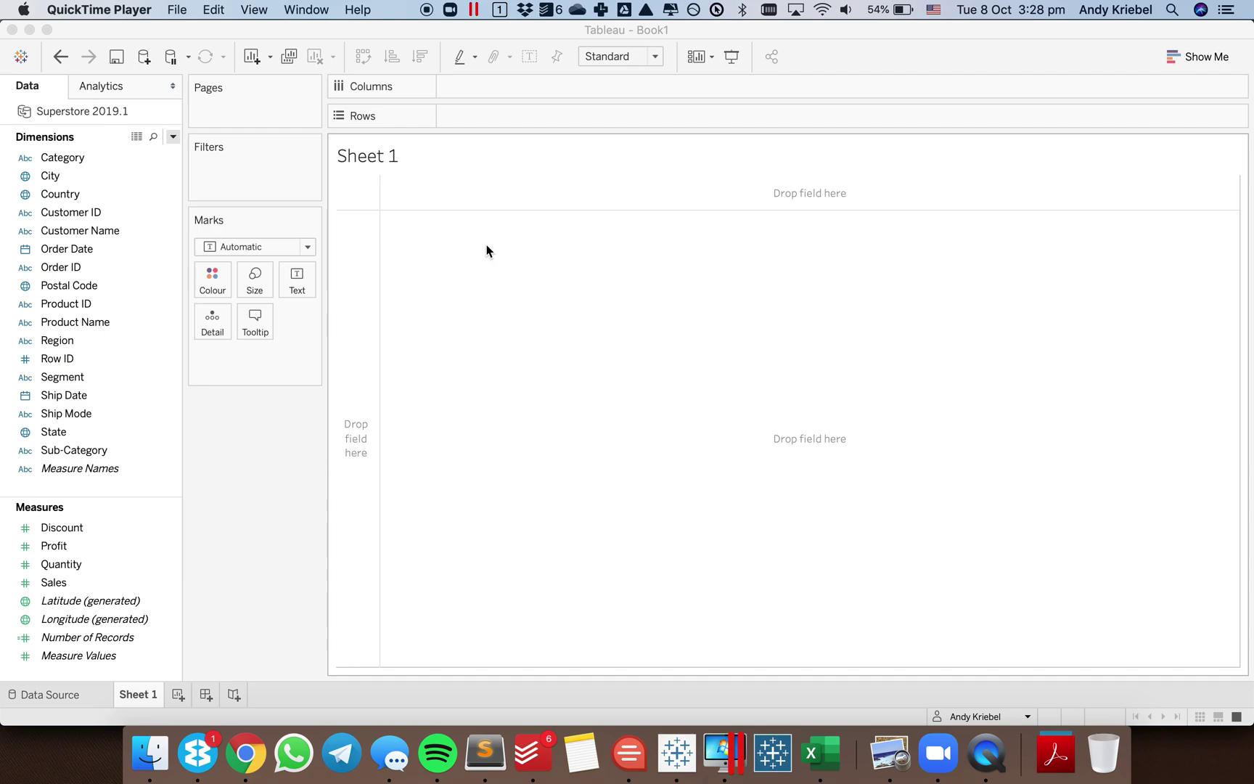
Create a set named Category Set on Category containing only Furniture, and place Category on Rows
{"action": "right_click", "coordinate": [86, 162]}
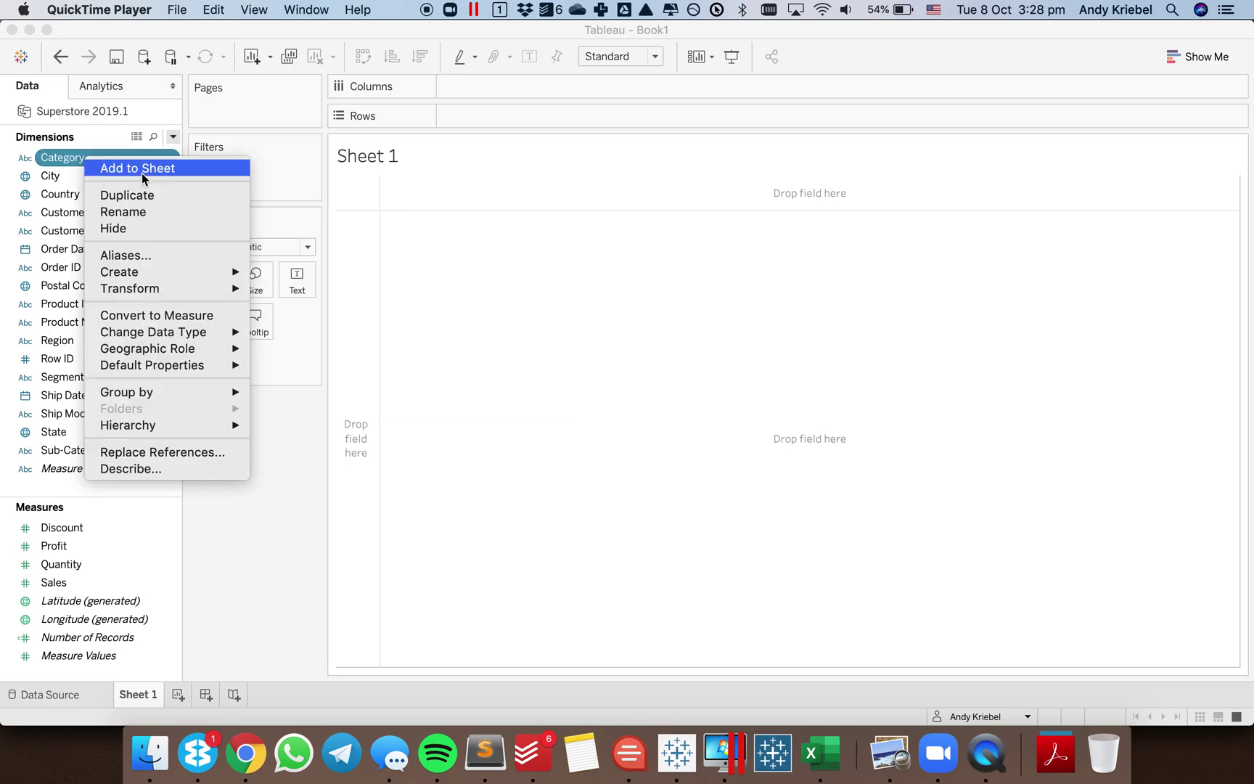
{"action": "mouse_move", "coordinate": [230, 276]}
{"action": "left_click", "coordinate": [294, 310]}
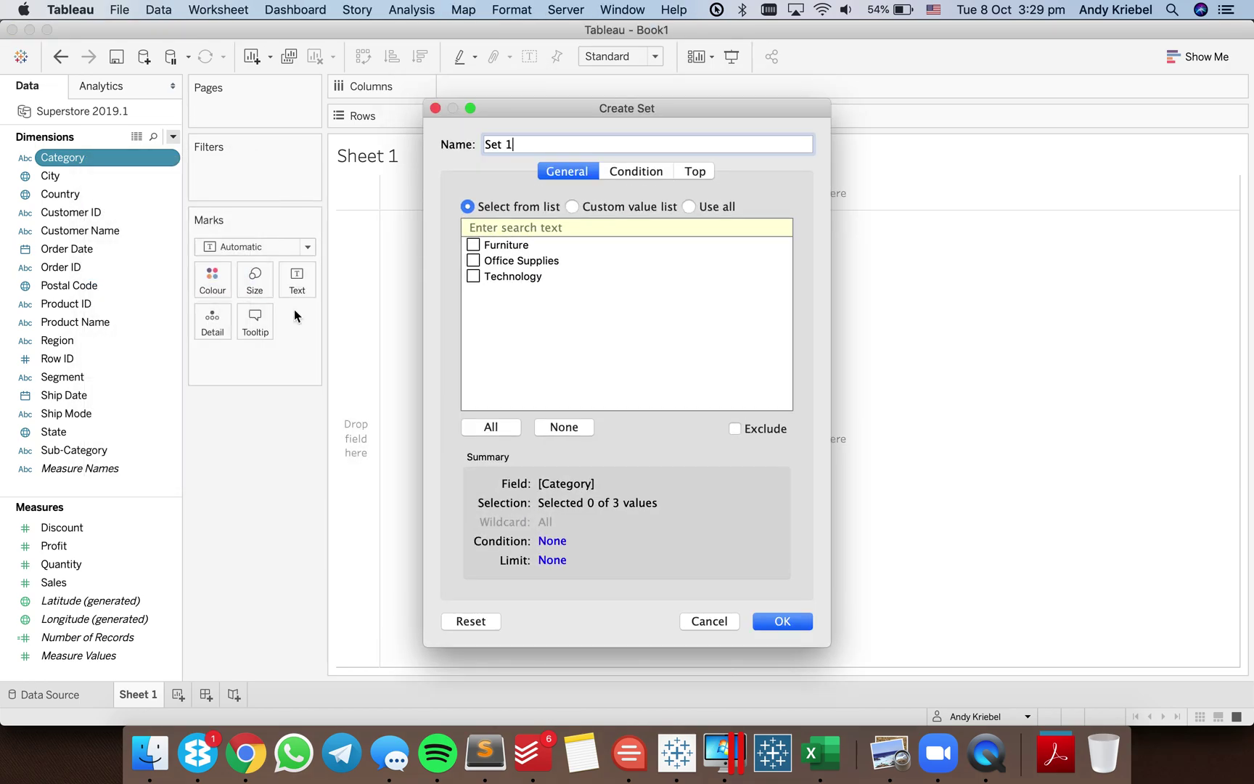
{"action": "key", "text": "super+a"}
{"action": "type", "text": "Category Set"}
{"action": "left_click", "coordinate": [473, 244]}
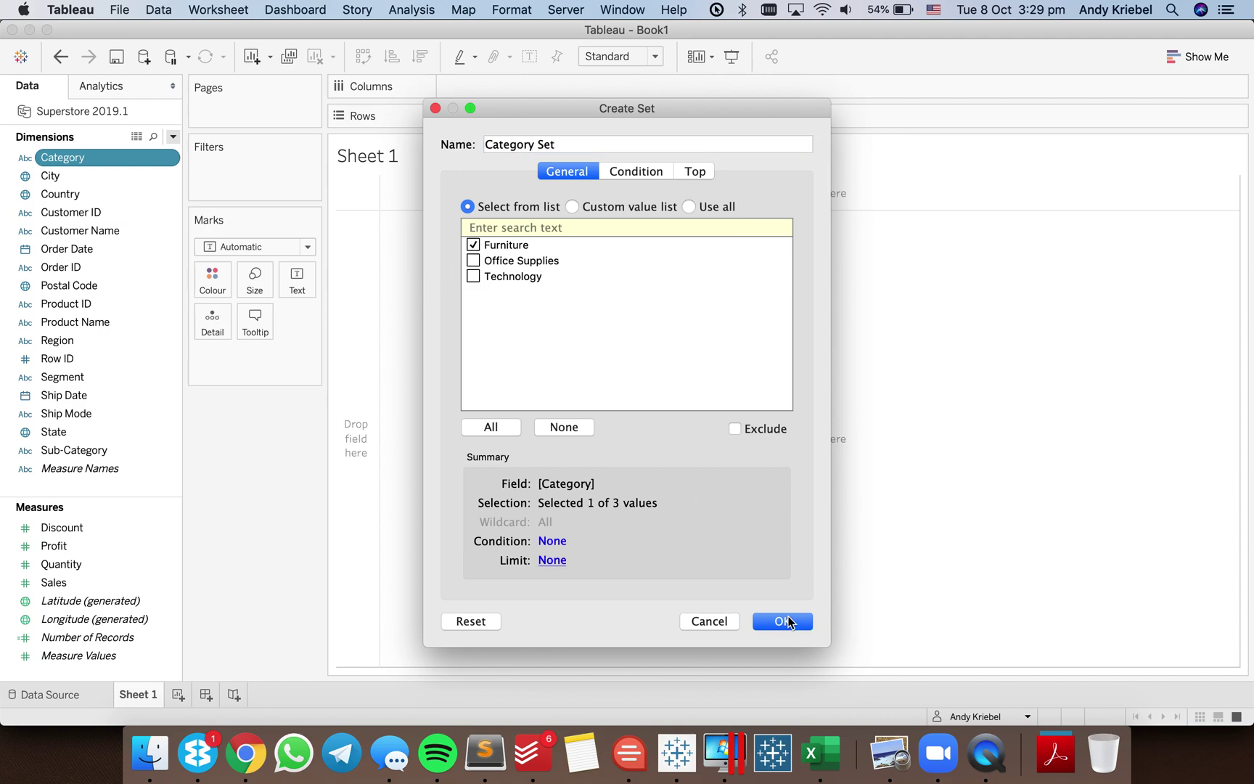
{"action": "left_click", "coordinate": [783, 622]}
{"action": "left_click_drag", "start_coordinate": [71, 156], "coordinate": [349, 288]}
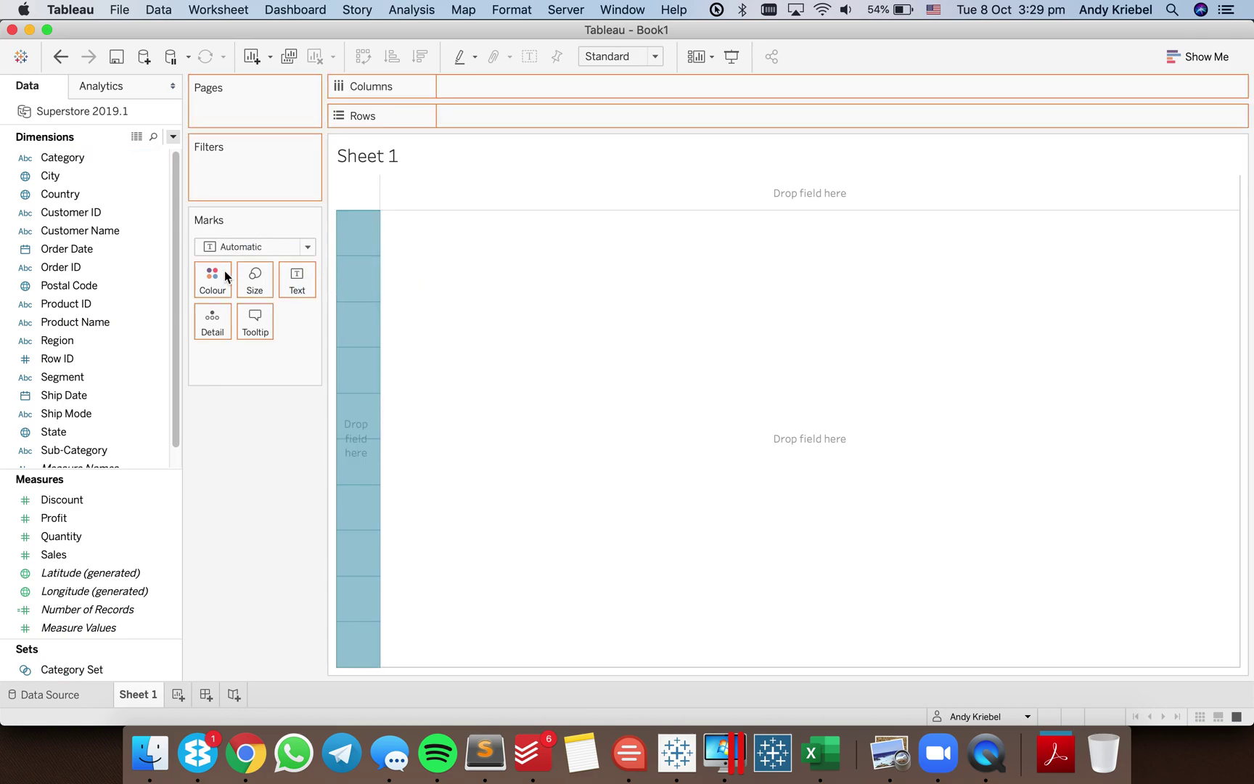
Put Sales on Columns to show total Sales bars for each Category
{"action": "left_click", "coordinate": [173, 136]}
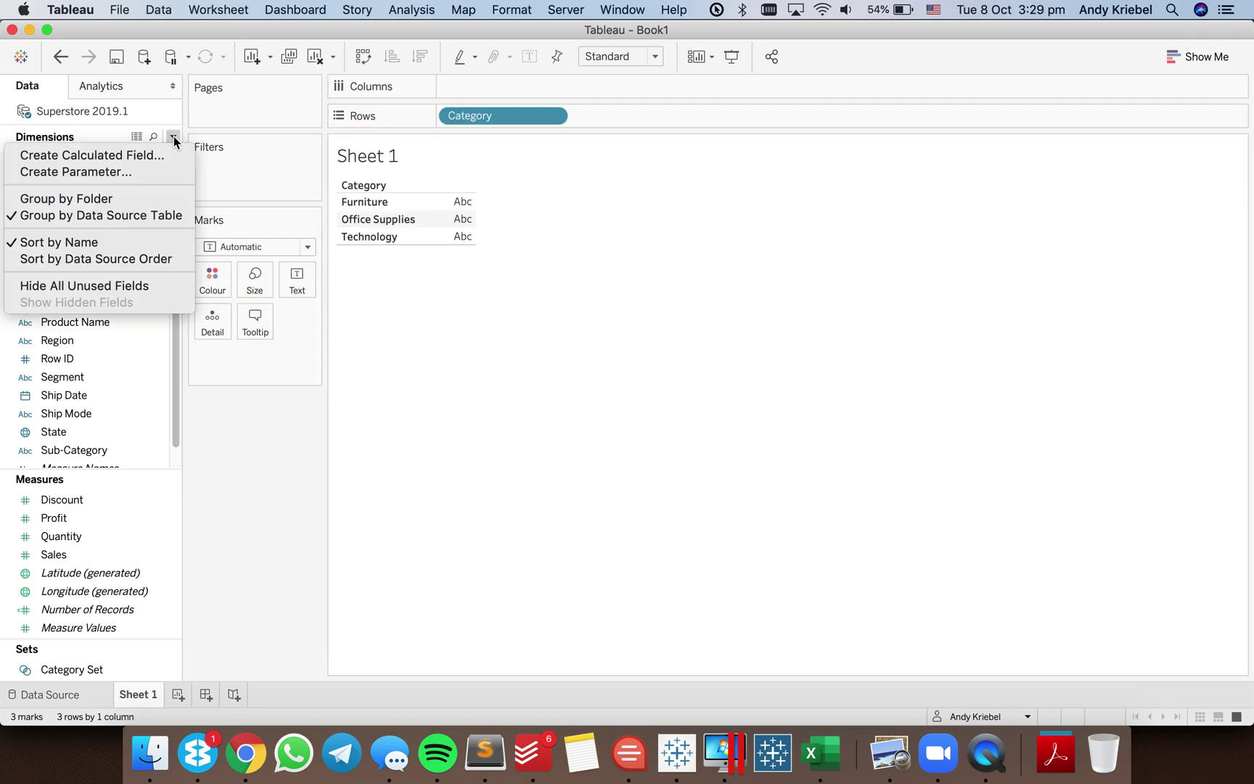
{"action": "left_click", "coordinate": [206, 469]}
{"action": "left_click_drag", "start_coordinate": [66, 554], "coordinate": [484, 86]}
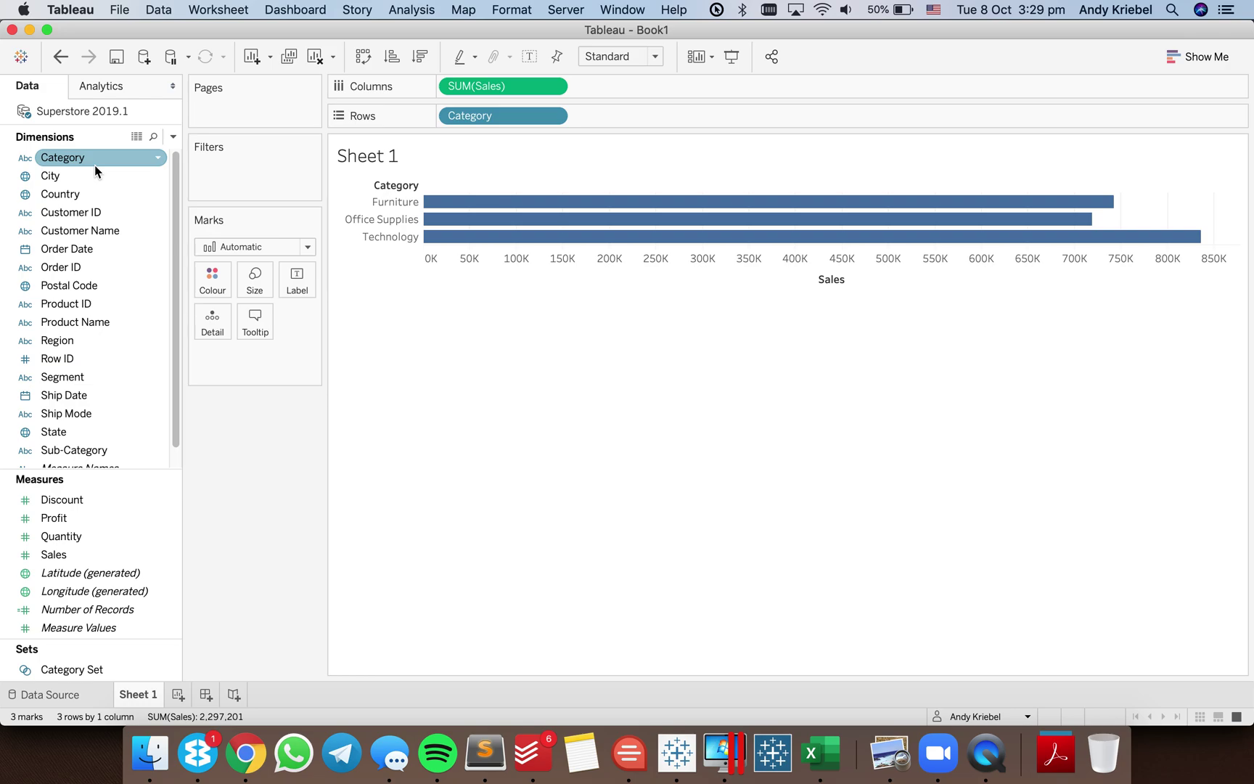
{"action": "left_click", "coordinate": [172, 138]}
Start a new calculated field and name it Sub Category
{"action": "left_click", "coordinate": [158, 155]}
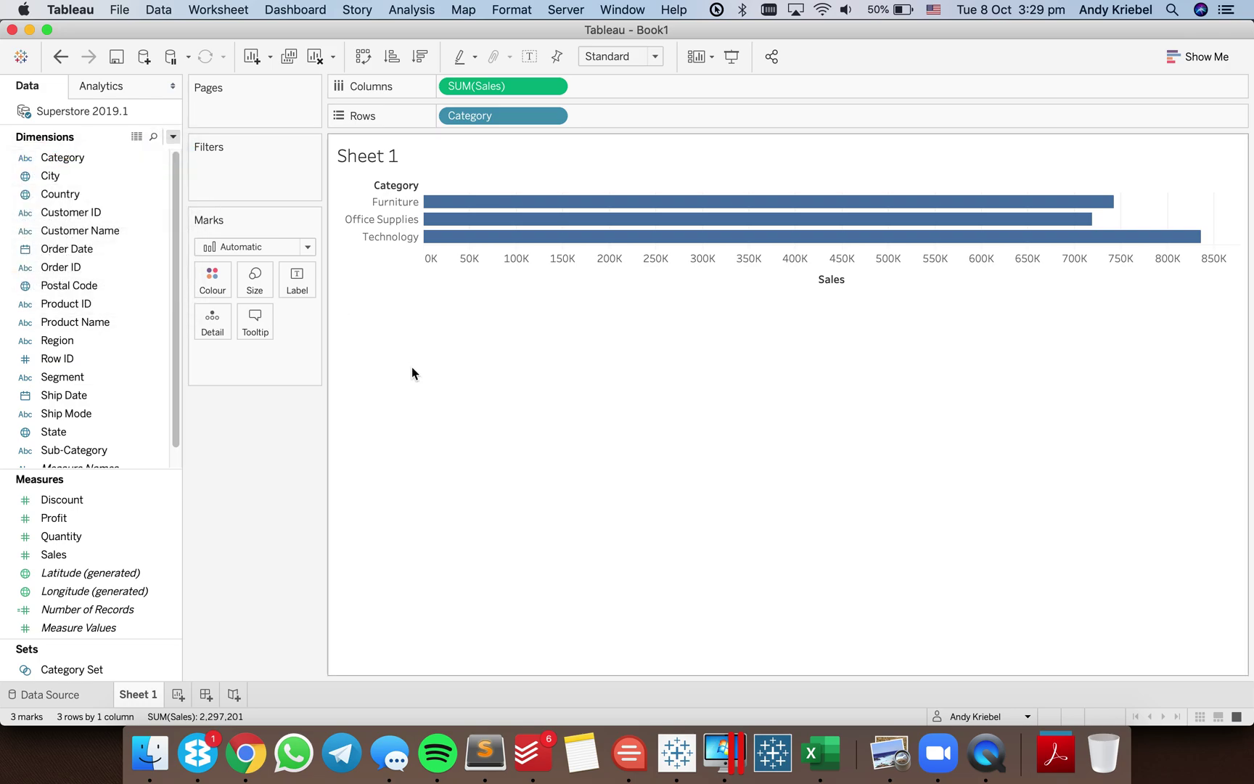
{"action": "type", "text": "Dril"}
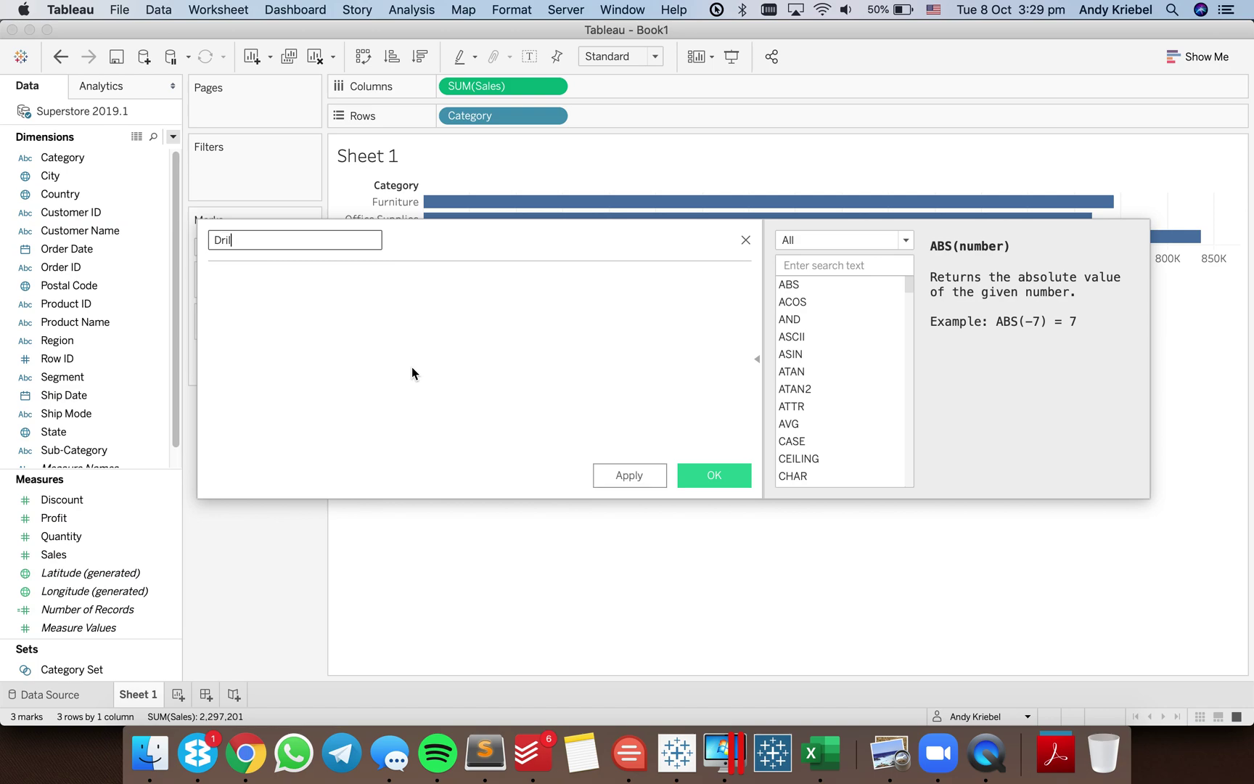
{"action": "type", "text": "l down"}
{"action": "key", "text": "Tab"}
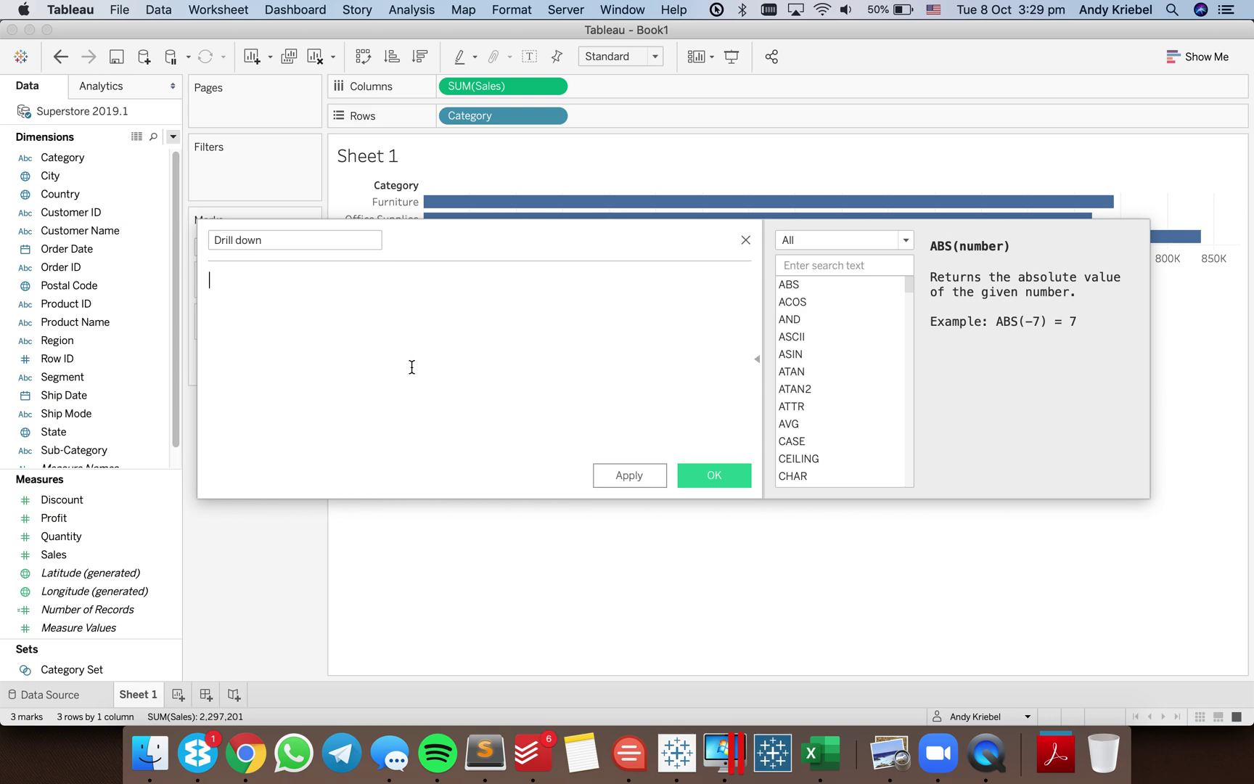
{"action": "left_click_drag", "start_coordinate": [272, 238], "coordinate": [178, 237]}
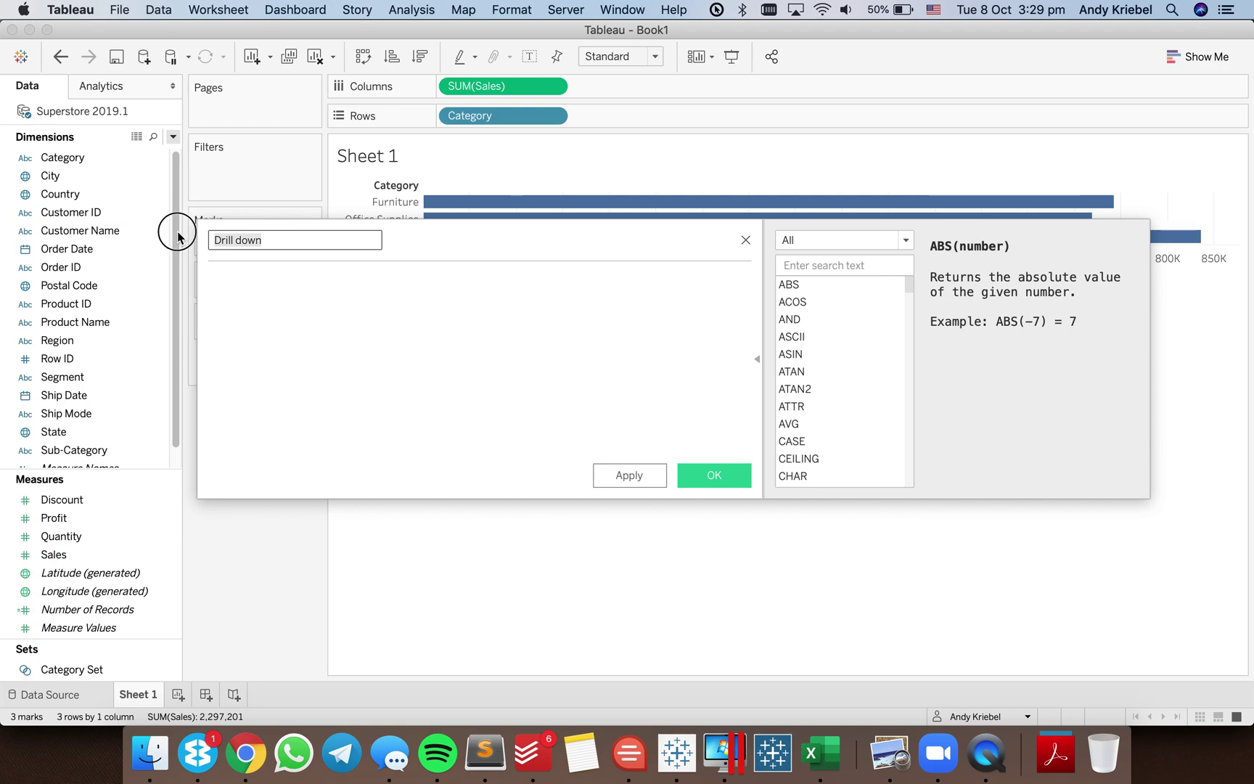
{"action": "type", "text": "Sub Category"}
Enter IF [Category Set] THEN [Sub-Category] ELSE '' END, save it, and add it to Rows
{"action": "left_click", "coordinate": [274, 380]}
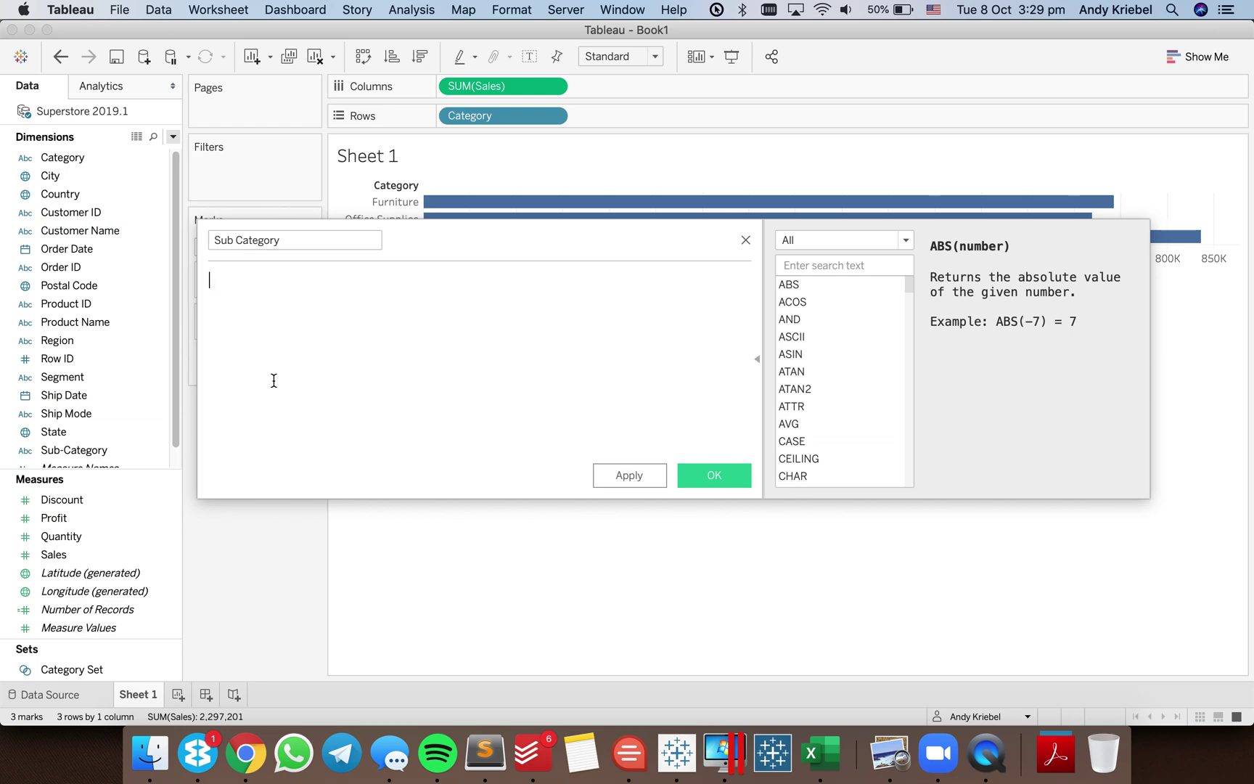
{"action": "type", "text": "IF"}
{"action": "left_click_drag", "start_coordinate": [91, 668], "coordinate": [372, 372]}
{"action": "type", "text": "THEN sub"}
{"action": "key", "text": "Return"}
{"action": "key", "text": "Return"}
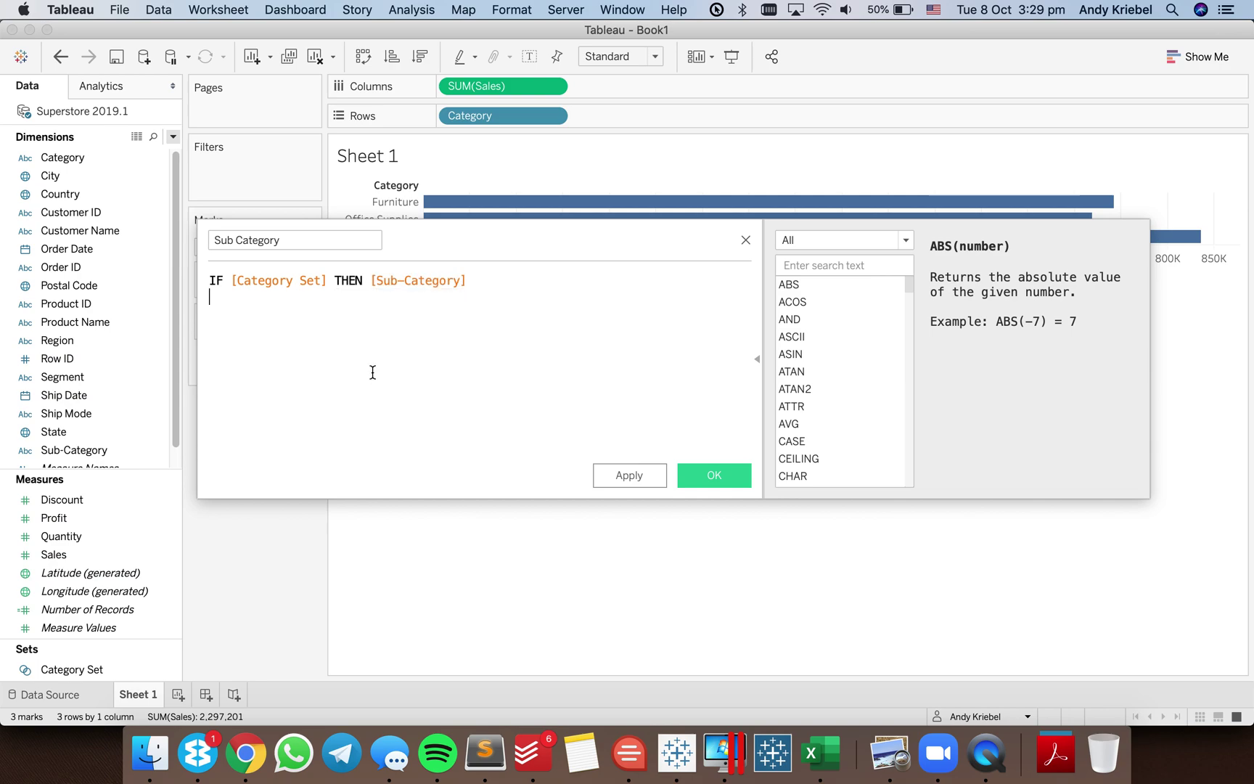
{"action": "type", "text": "ELSE '' "}
{"action": "type", "text": "EN"}
{"action": "key", "text": "Return"}
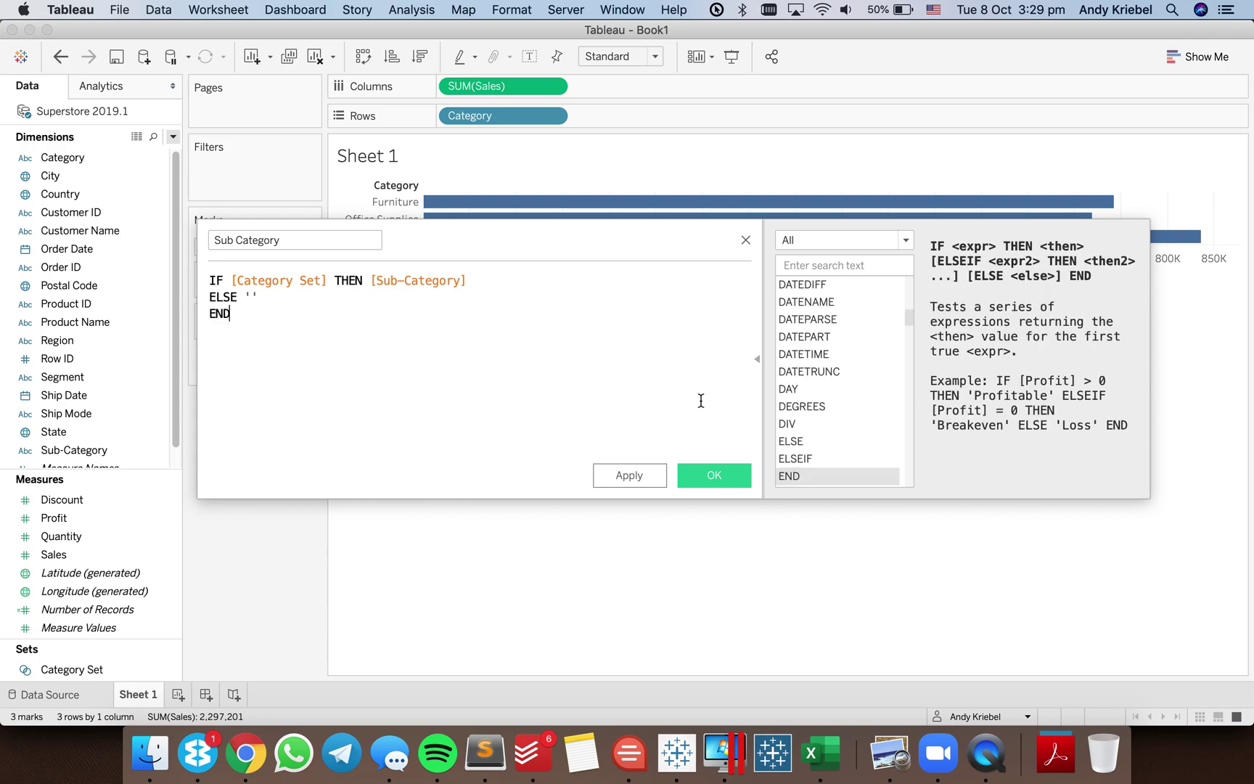
{"action": "left_click", "coordinate": [729, 477]}
{"action": "left_click_drag", "start_coordinate": [80, 450], "coordinate": [699, 115]}
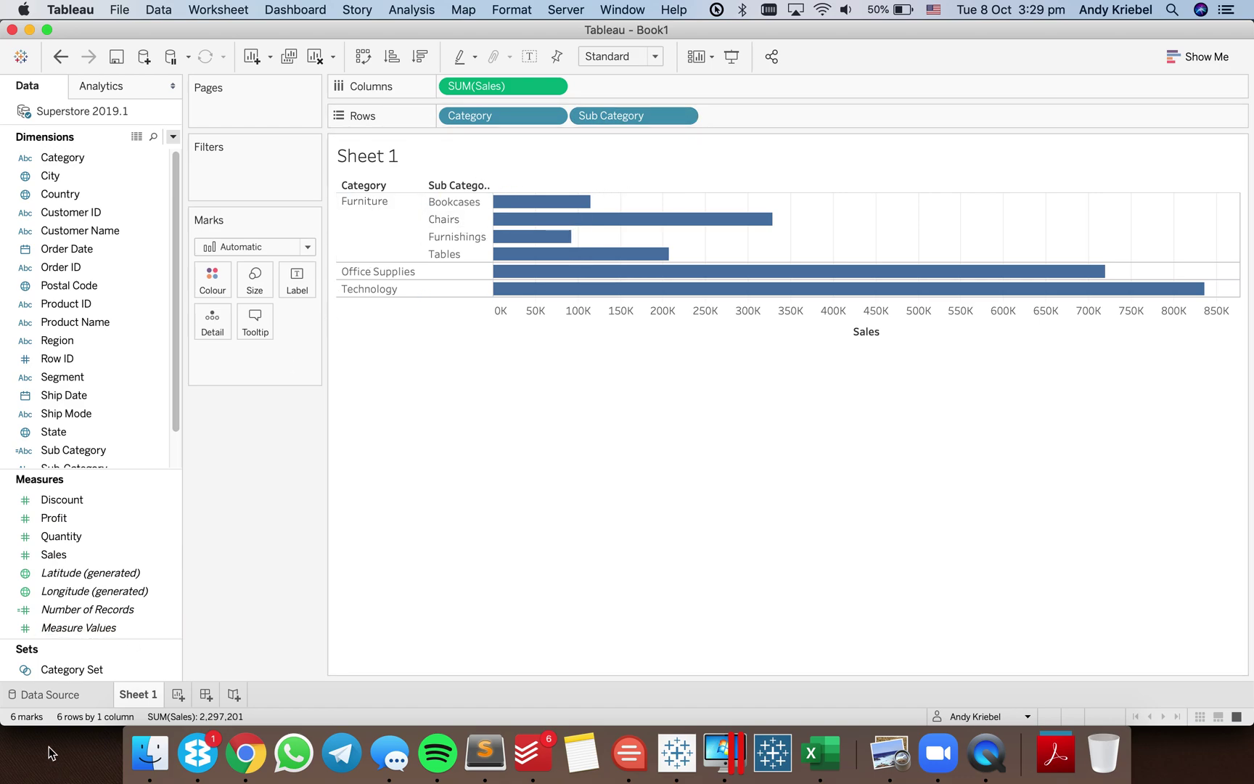
Review Category Set in the set editor and close it without changes
{"action": "right_click", "coordinate": [92, 670]}
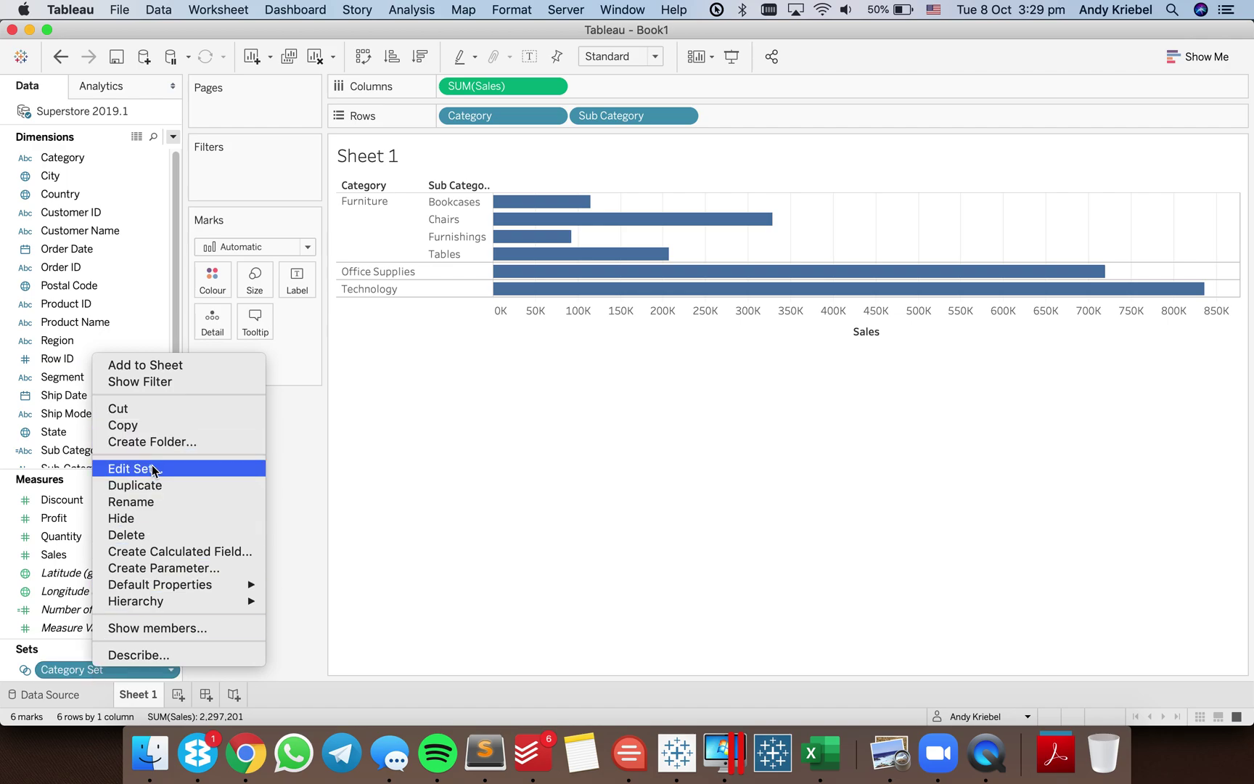
{"action": "left_click", "coordinate": [131, 469]}
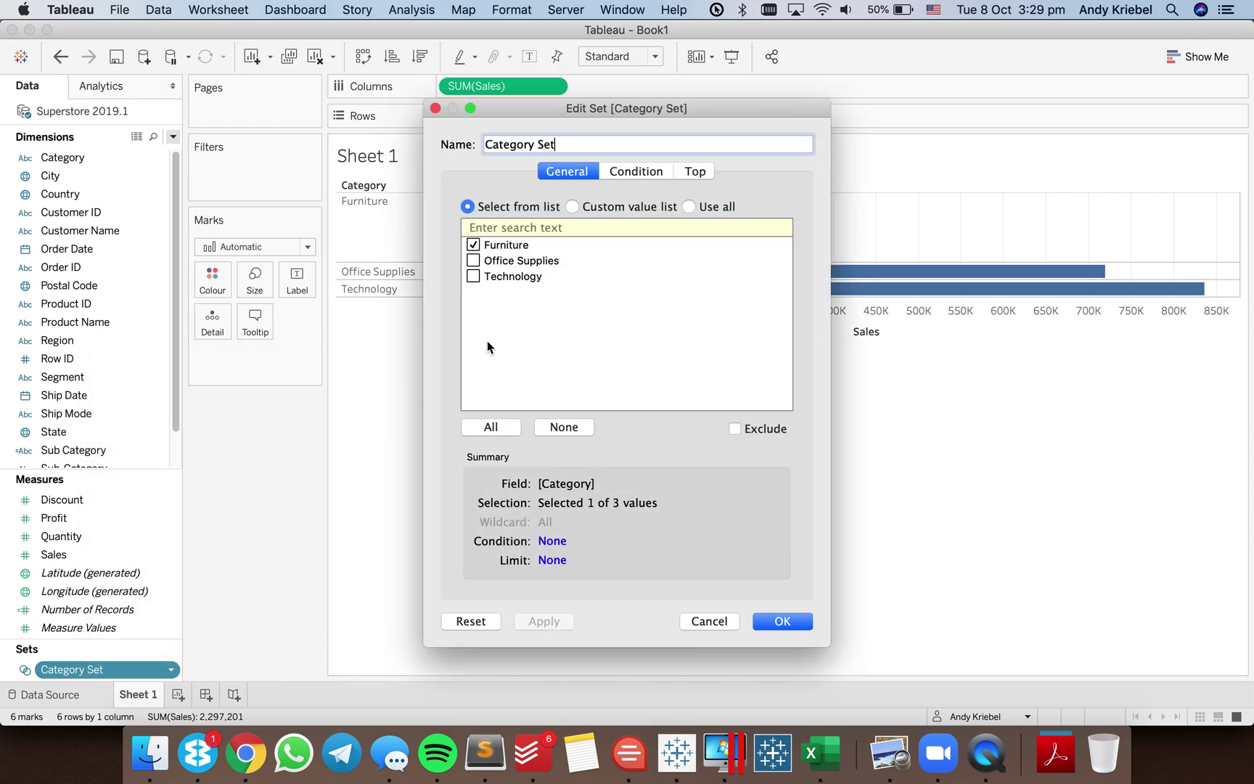
{"action": "left_click", "coordinate": [708, 624]}
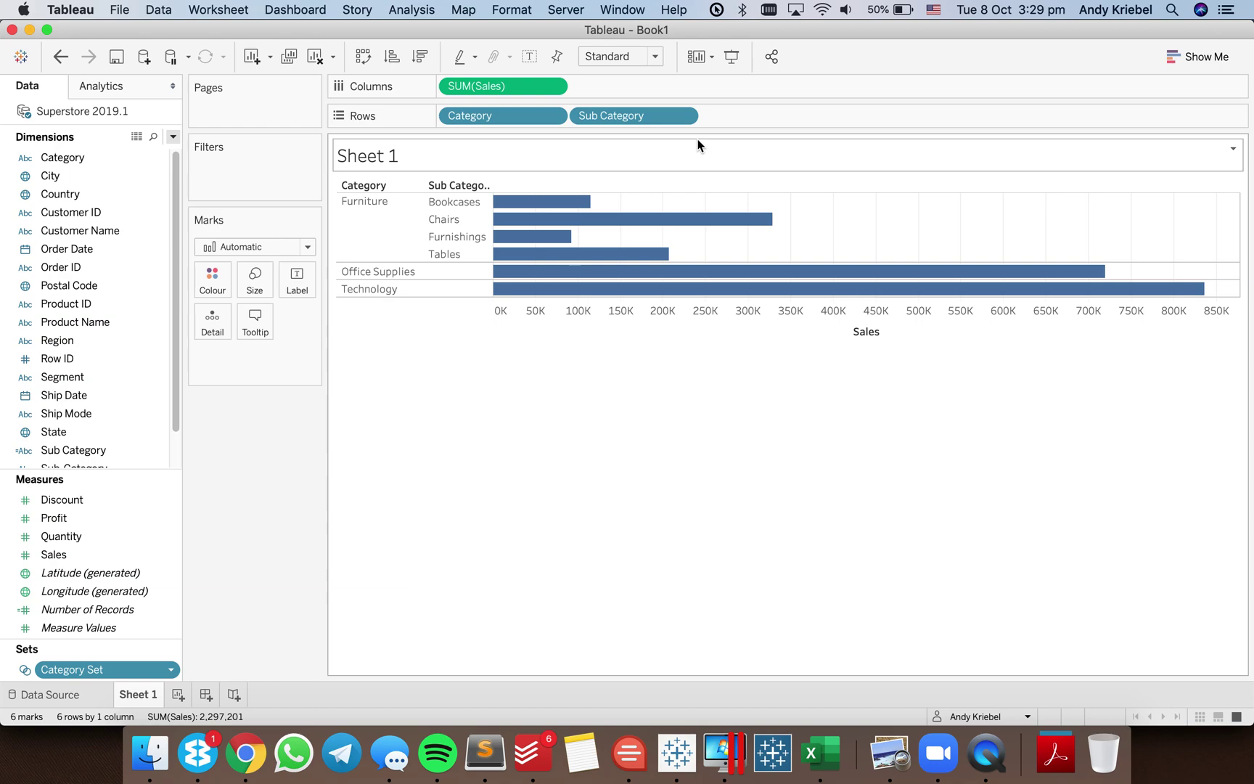
Sort Sub Category descending by Sum of Sales
{"action": "left_click", "coordinate": [683, 116]}
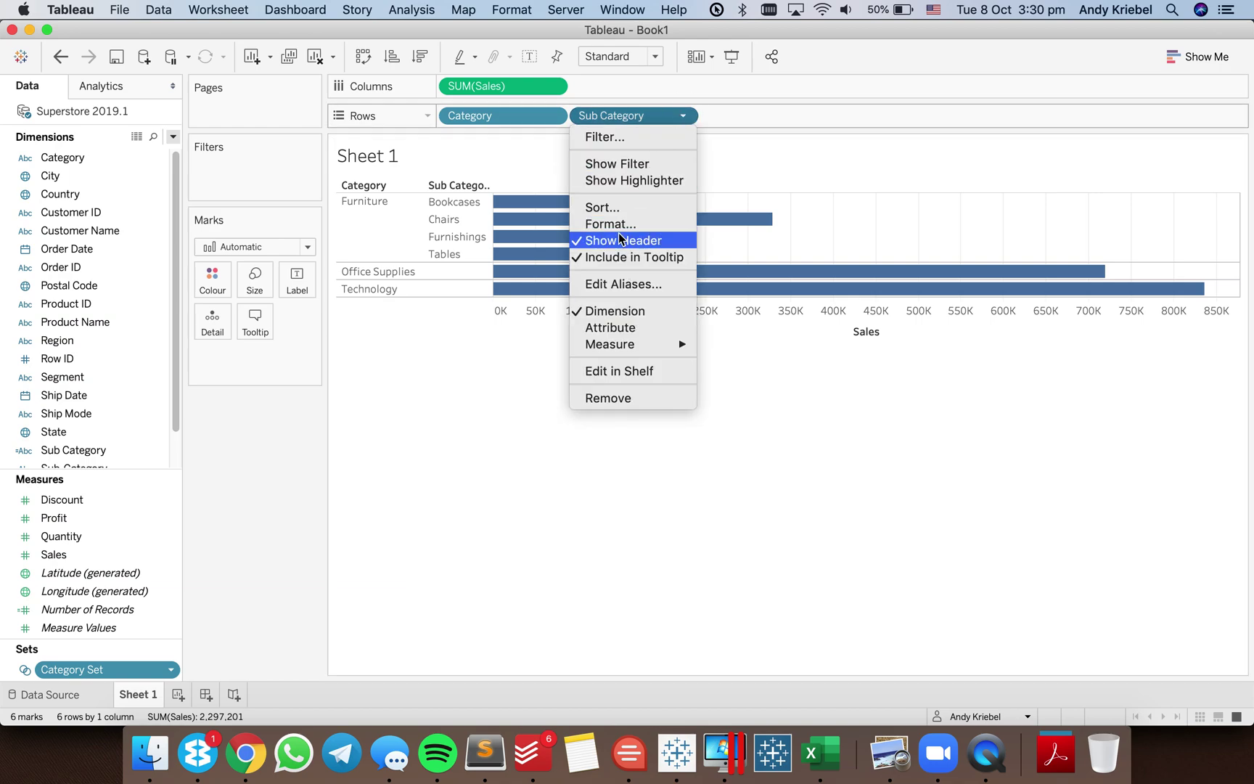
{"action": "key", "text": "Escape"}
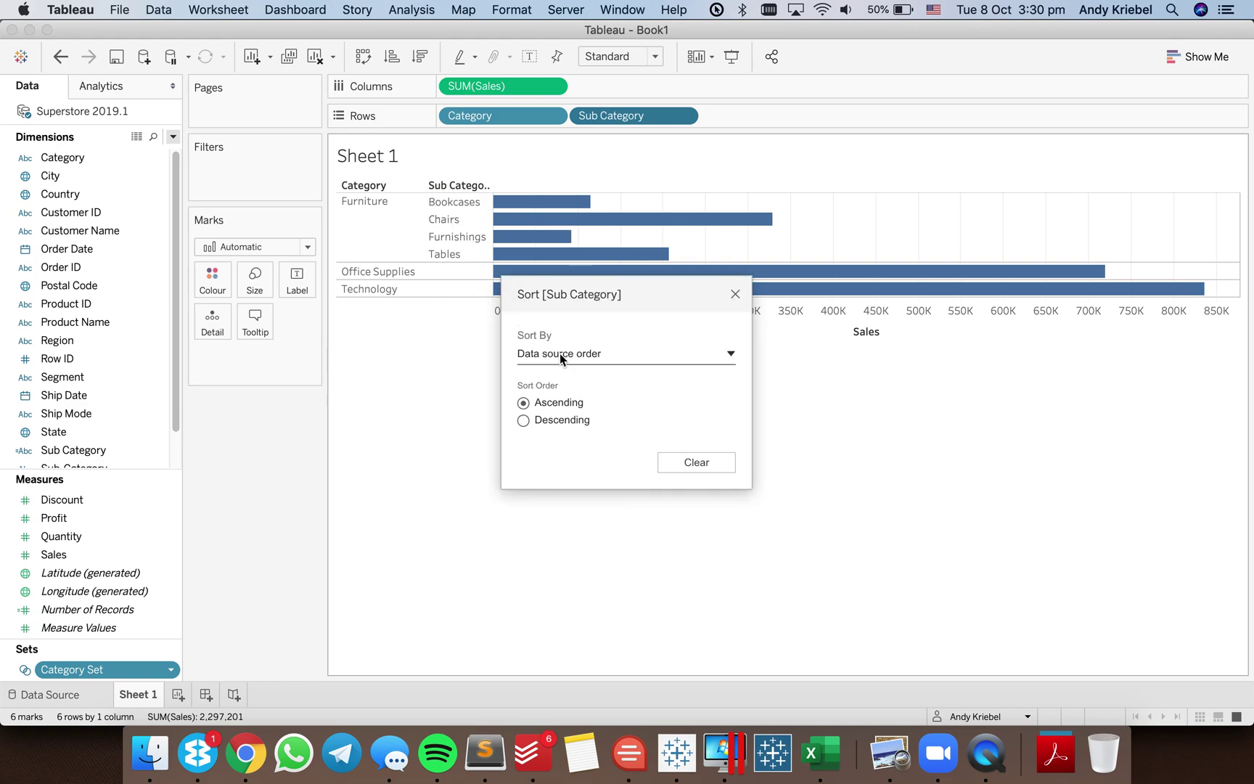
{"action": "left_click", "coordinate": [563, 354]}
{"action": "left_click", "coordinate": [573, 429]}
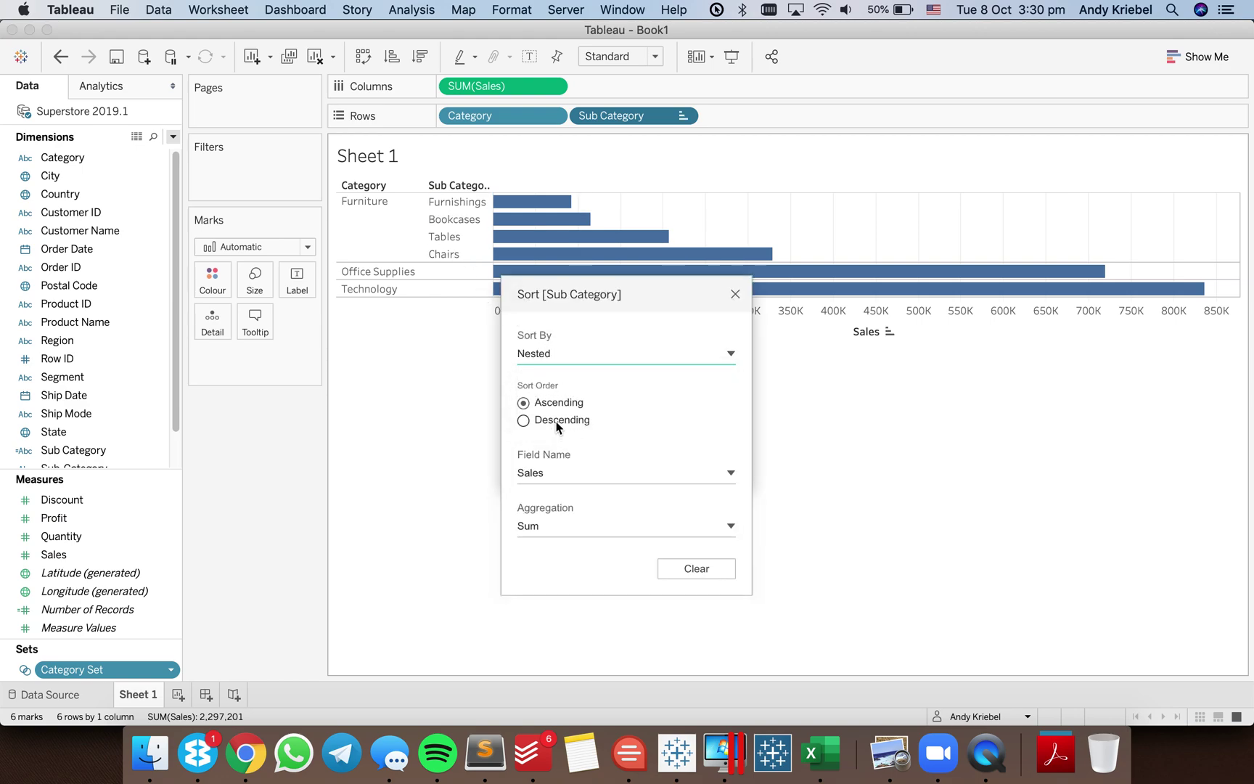
{"action": "left_click", "coordinate": [562, 420]}
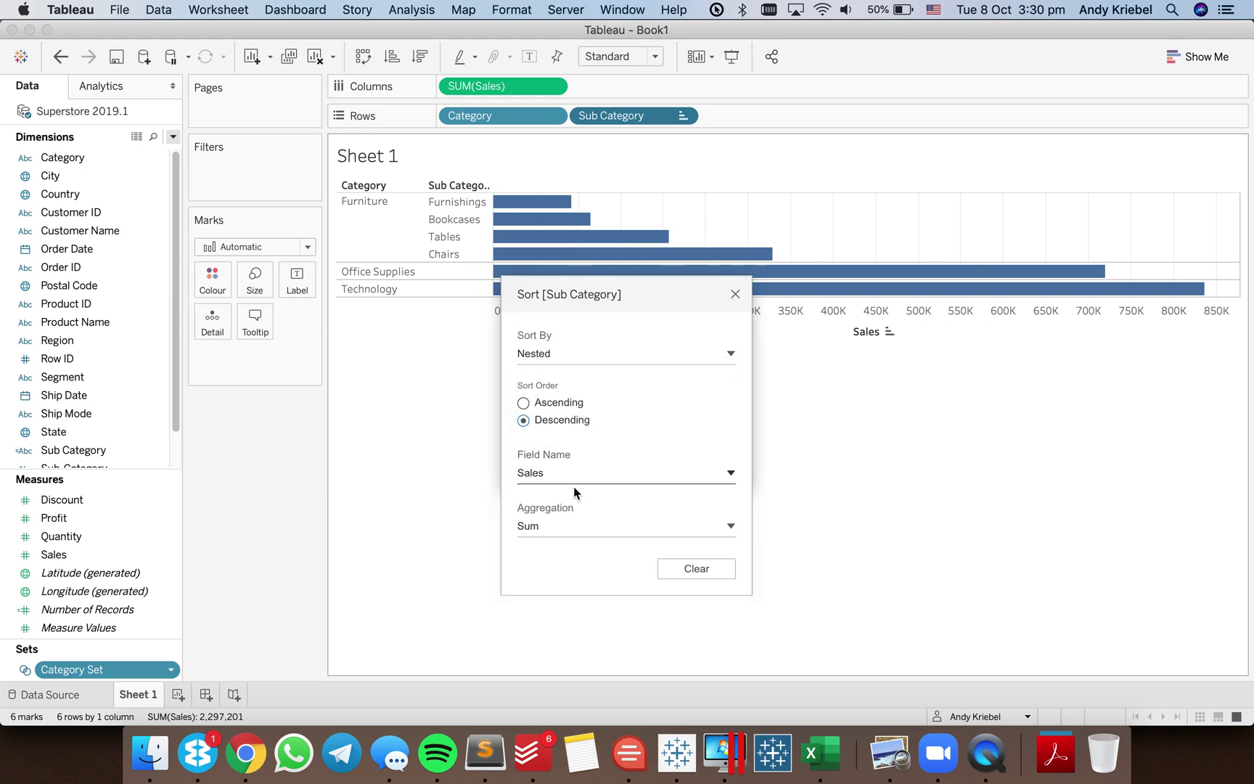
{"action": "left_click", "coordinate": [735, 294]}
Set the view fit to Entire View
{"action": "left_click", "coordinate": [621, 57]}
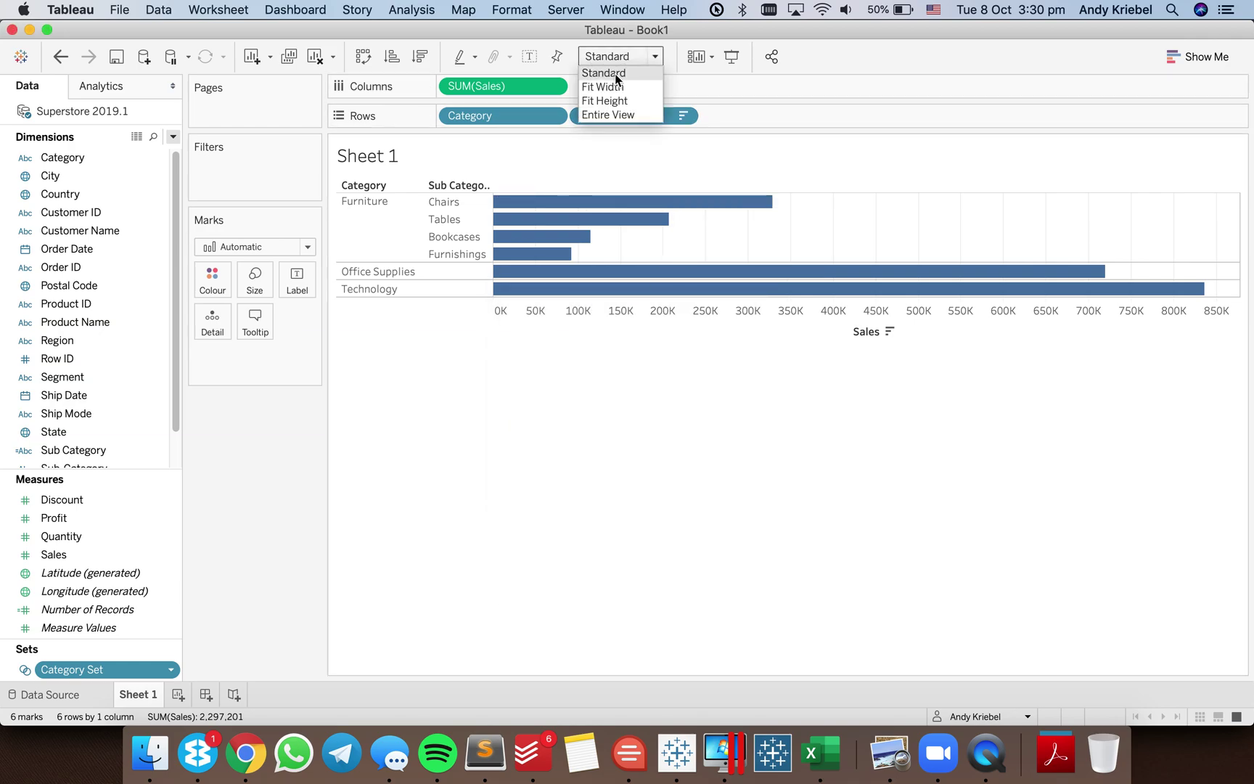
{"action": "left_click", "coordinate": [613, 117]}
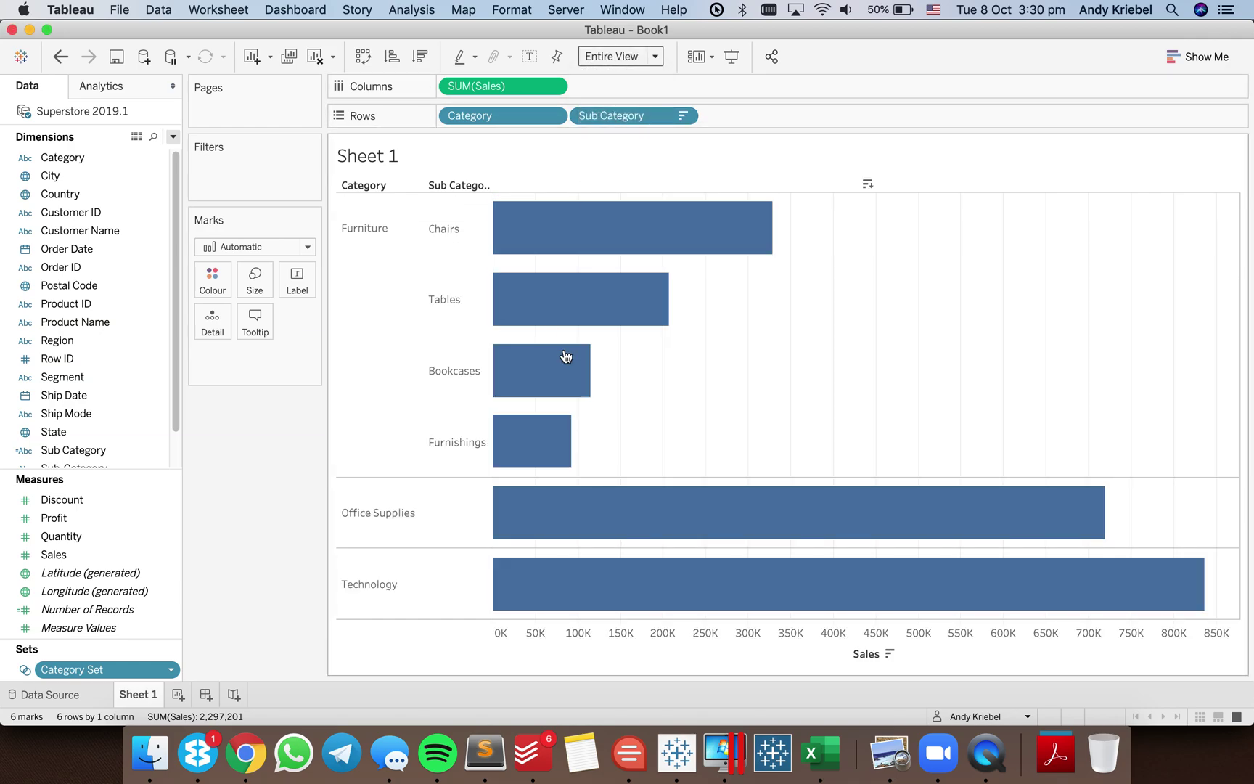
{"action": "left_click", "coordinate": [219, 10]}
Add Change Set Values action Update Category Set targeting Category Set, removing all values on clear; test on Furniture
{"action": "left_click", "coordinate": [239, 126]}
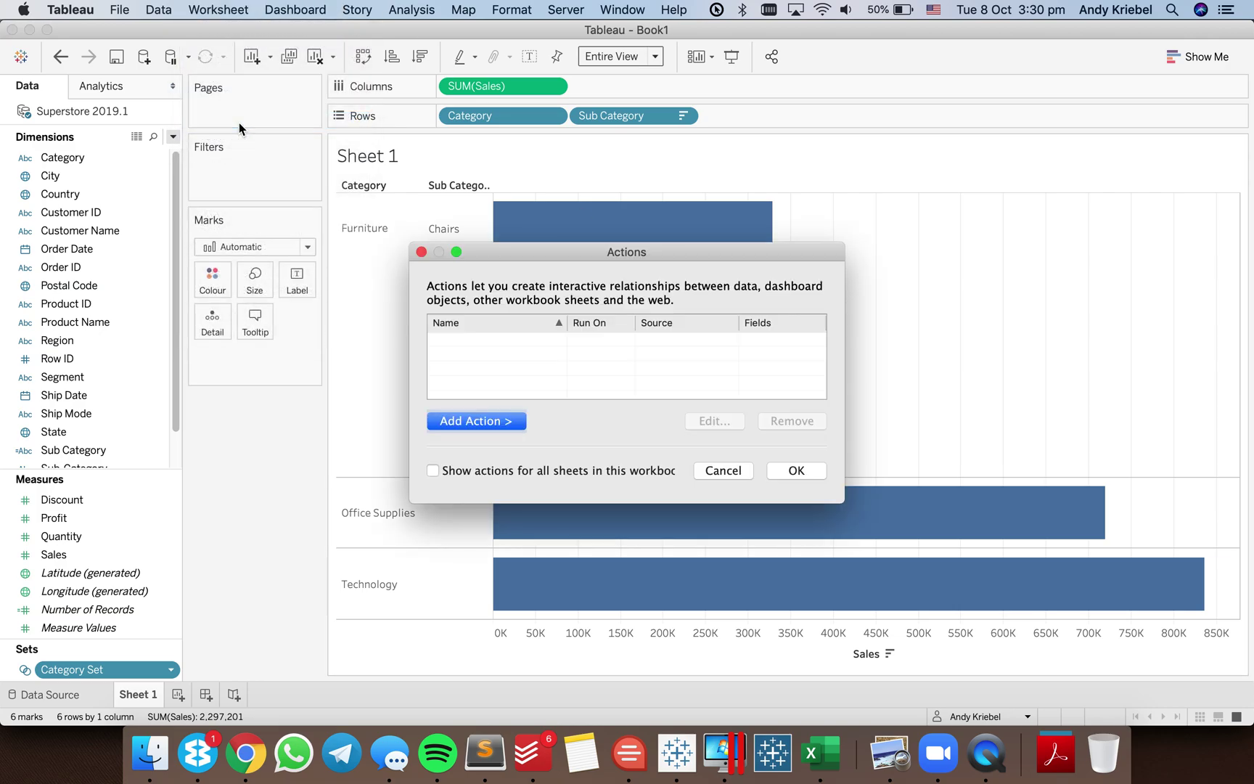
{"action": "left_click_drag", "start_coordinate": [588, 257], "coordinate": [603, 280]}
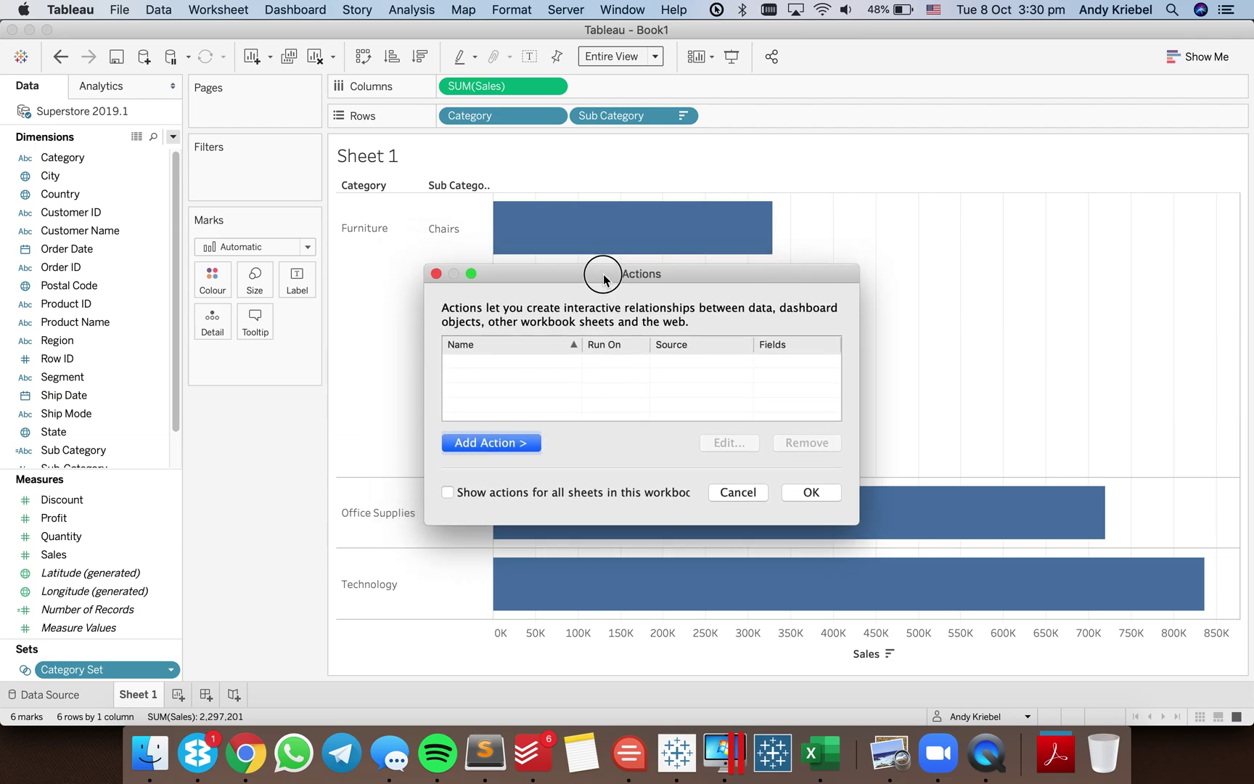
{"action": "left_click", "coordinate": [519, 444]}
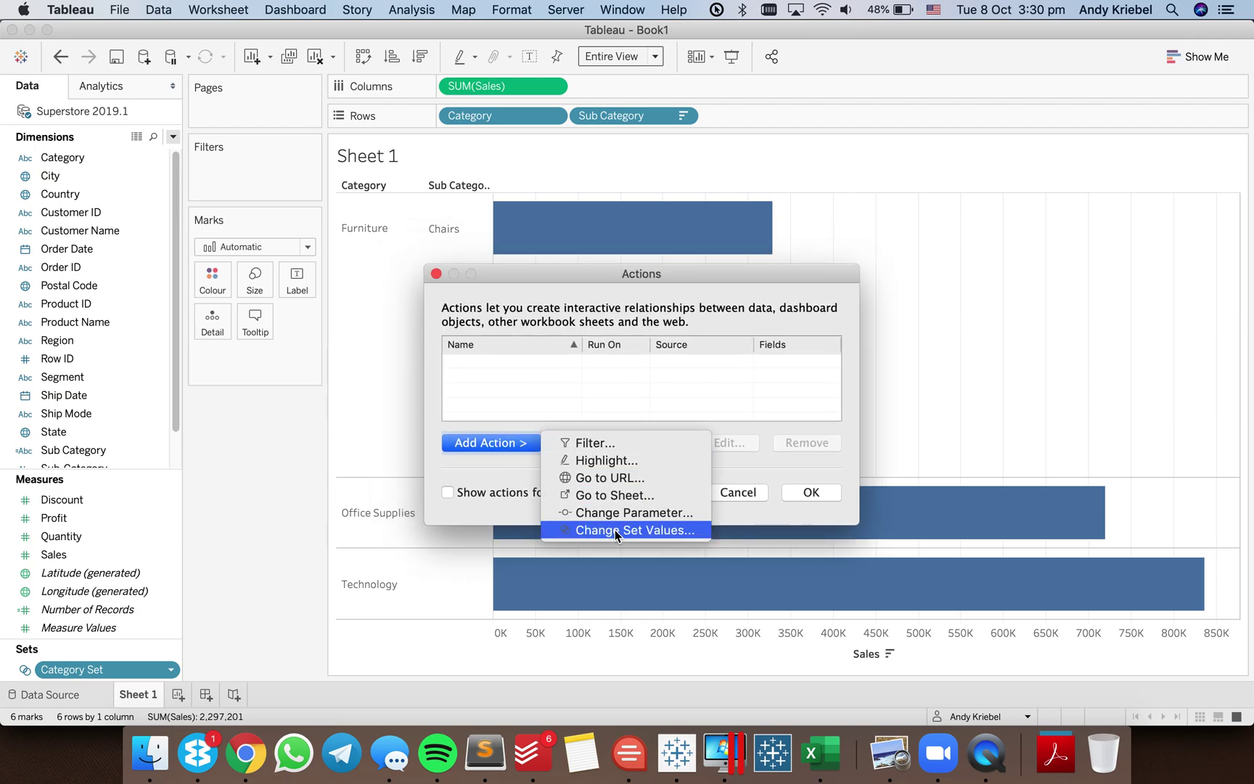
{"action": "left_click", "coordinate": [614, 529]}
{"action": "type", "text": "Update"}
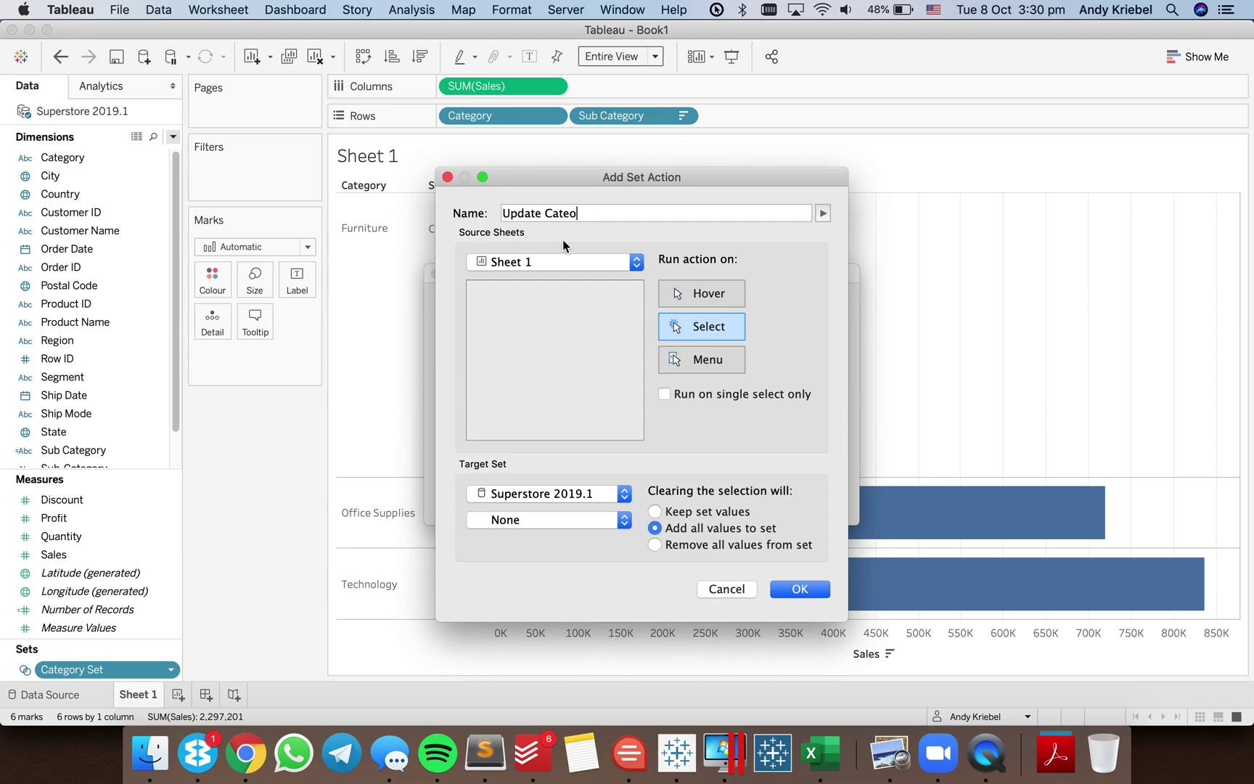
{"action": "type", "text": " Category Set"}
{"action": "left_click", "coordinate": [541, 519]}
{"action": "left_click", "coordinate": [545, 540]}
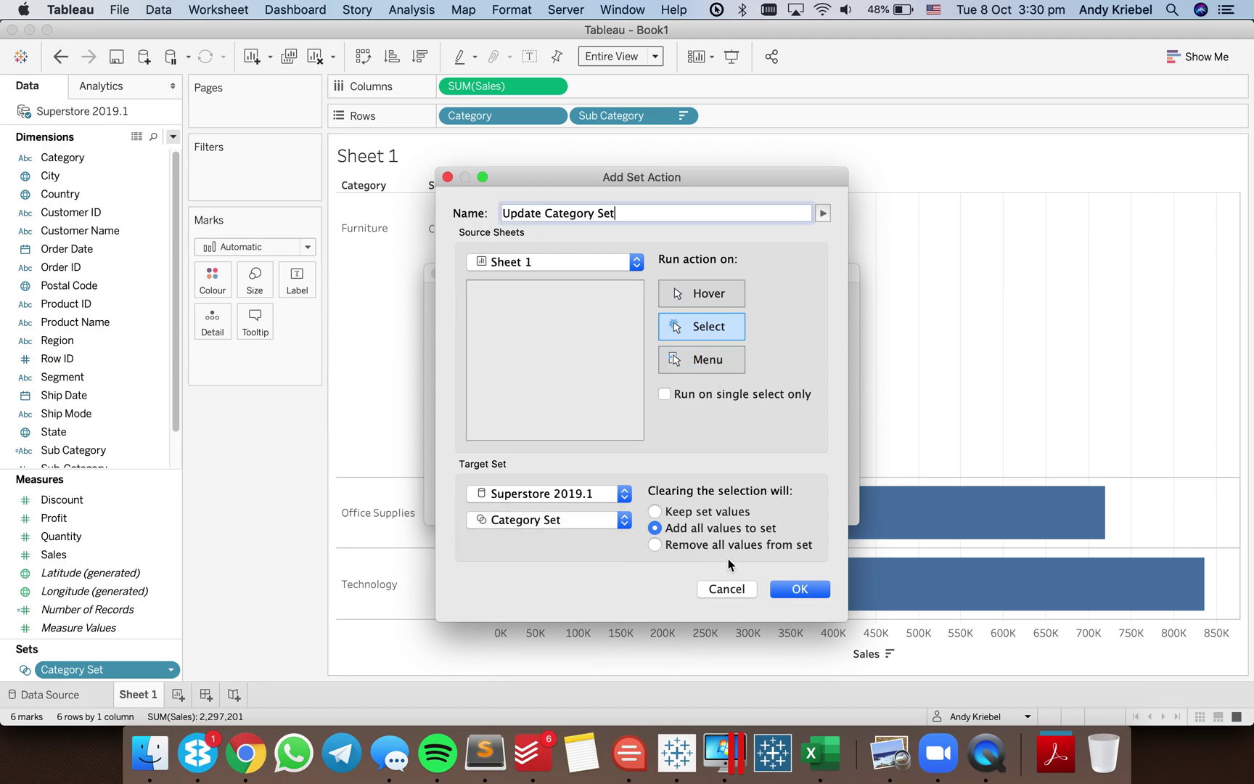
{"action": "left_click", "coordinate": [707, 546]}
{"action": "left_click", "coordinate": [799, 589]}
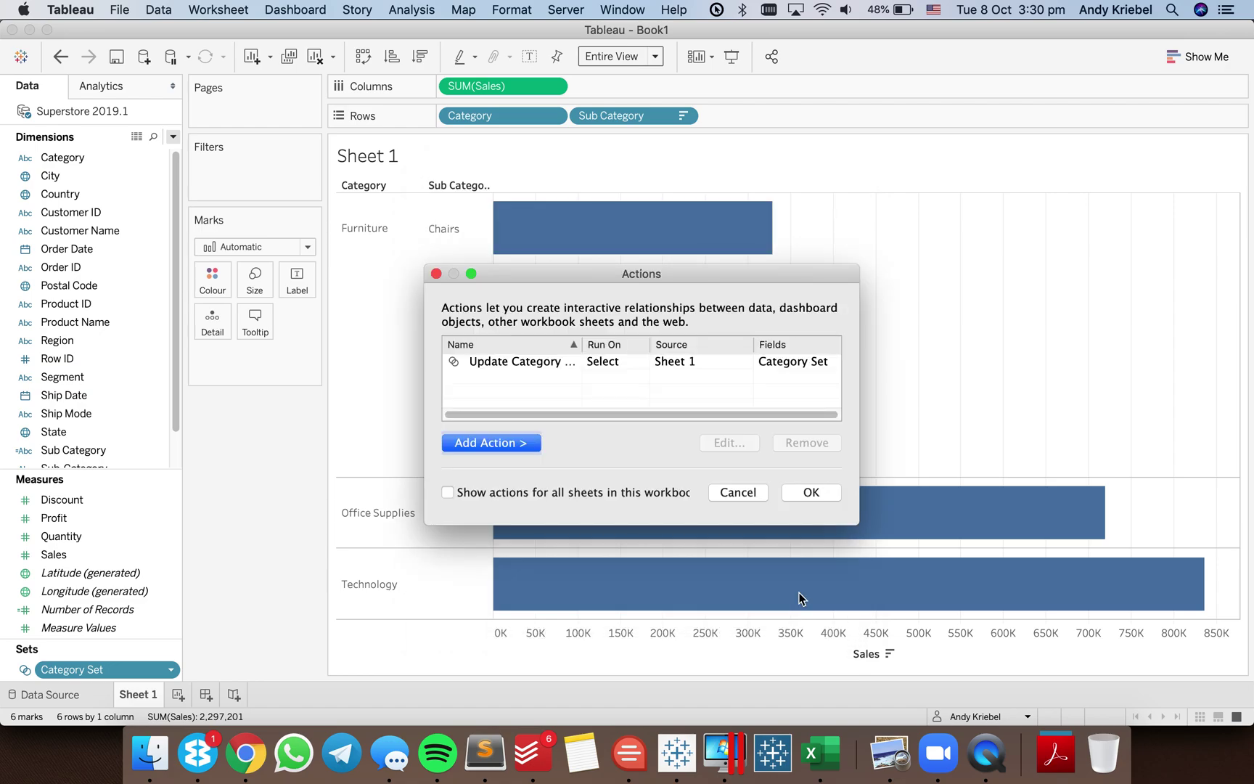
{"action": "left_click", "coordinate": [805, 492]}
{"action": "left_click", "coordinate": [398, 319]}
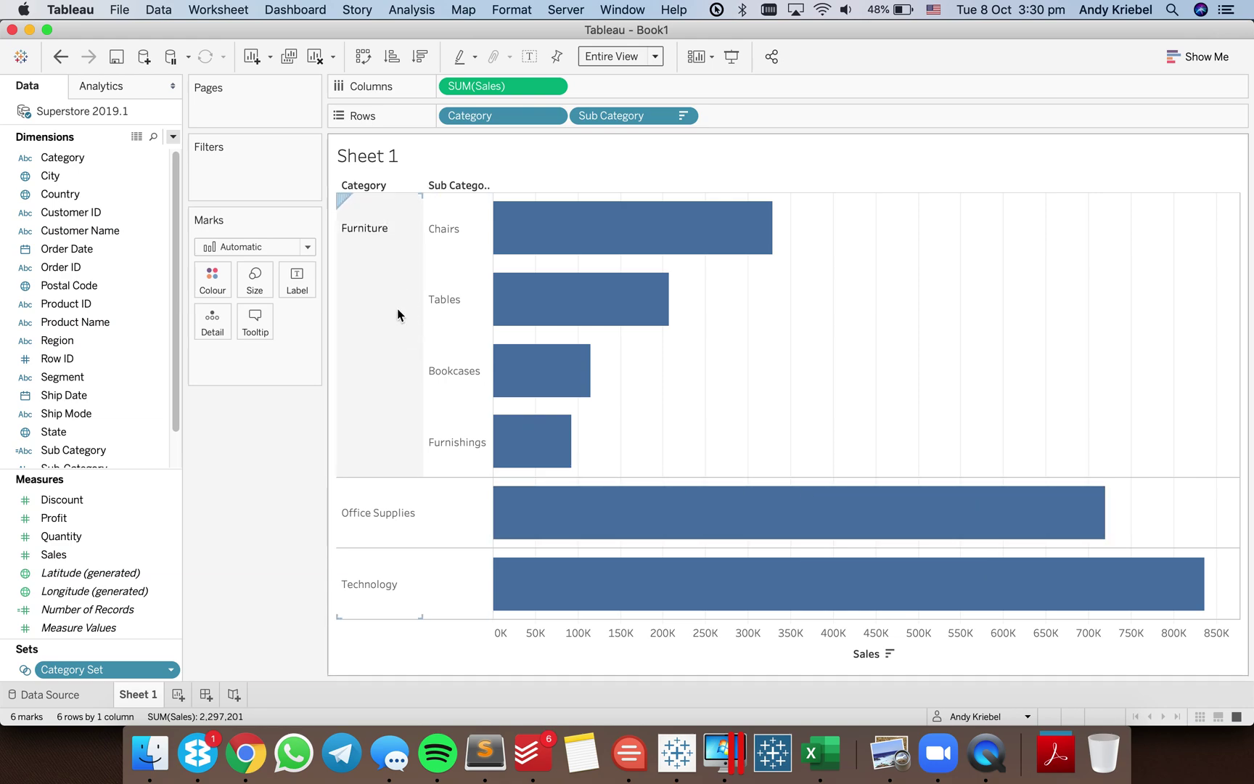
{"action": "left_click", "coordinate": [397, 314]}
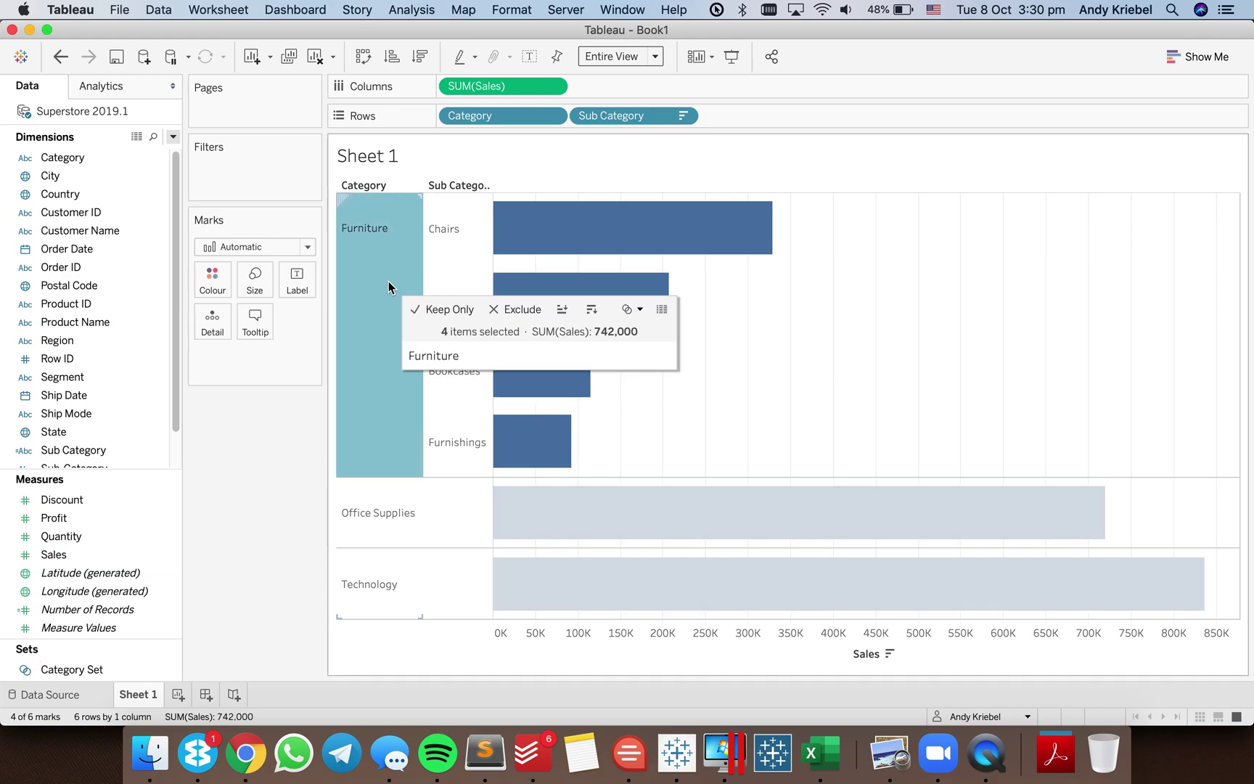
Expand and collapse Office Supplies and Technology in turn, ending with three Category bars
{"action": "left_click", "coordinate": [389, 285]}
{"action": "left_click", "coordinate": [388, 407]}
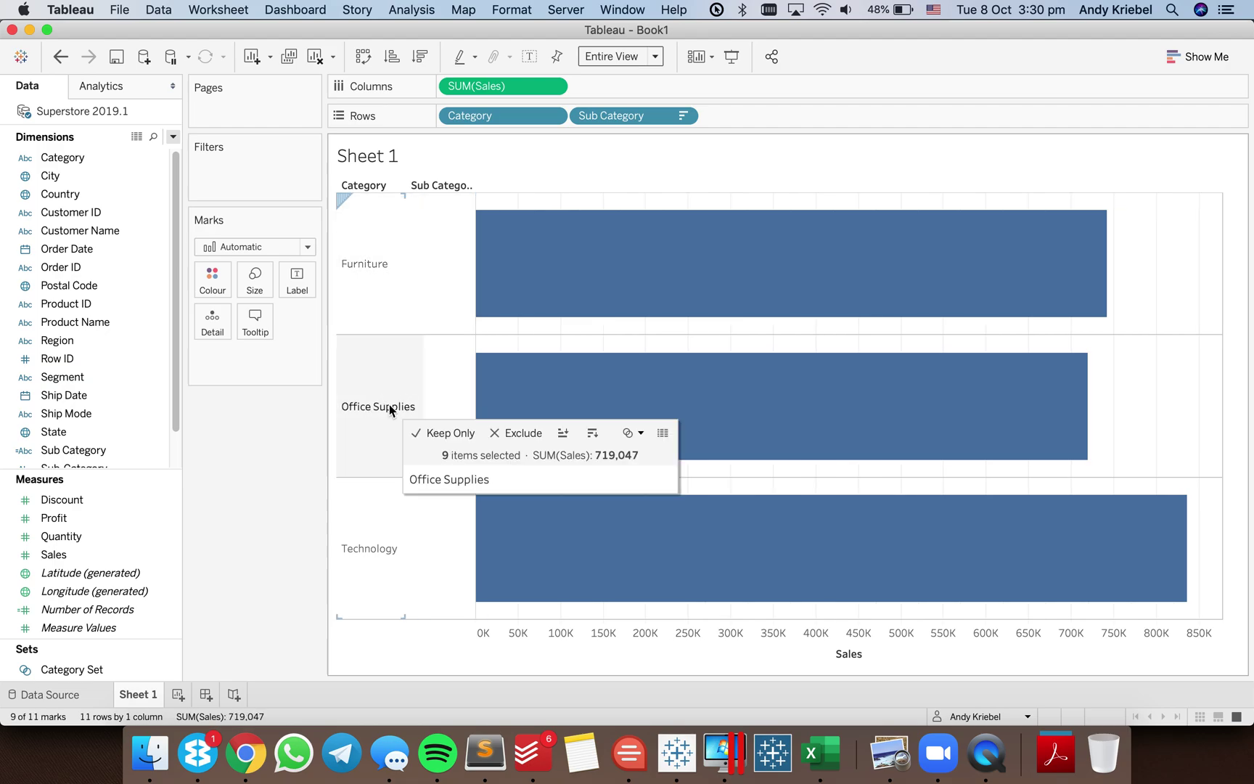
{"action": "left_click", "coordinate": [389, 406]}
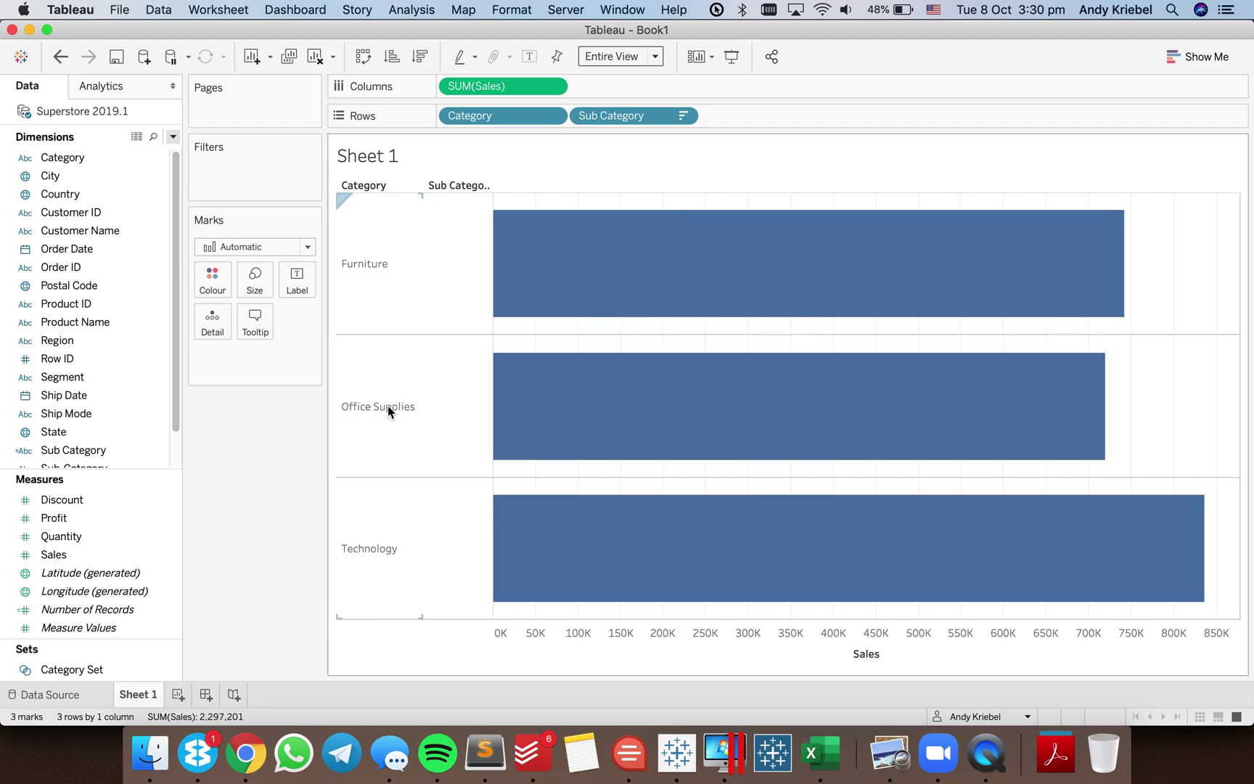
{"action": "left_click", "coordinate": [377, 515]}
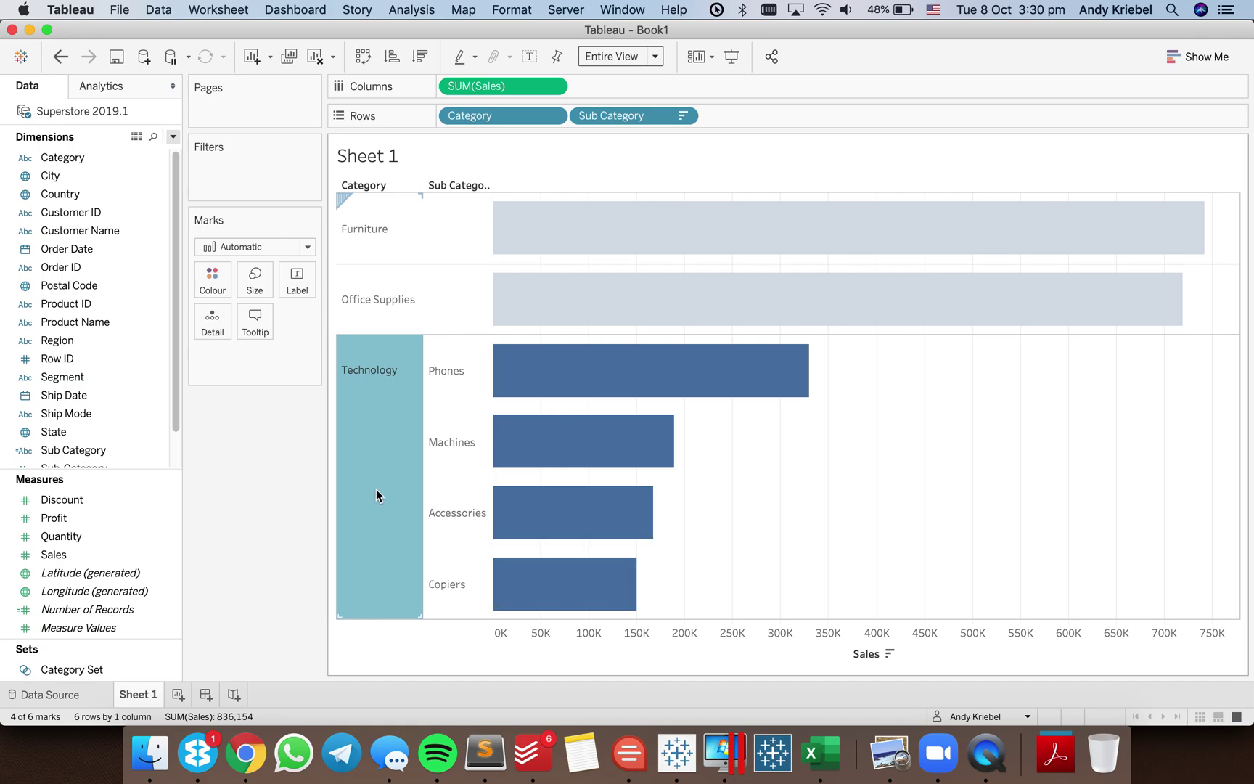
{"action": "left_click", "coordinate": [375, 489]}
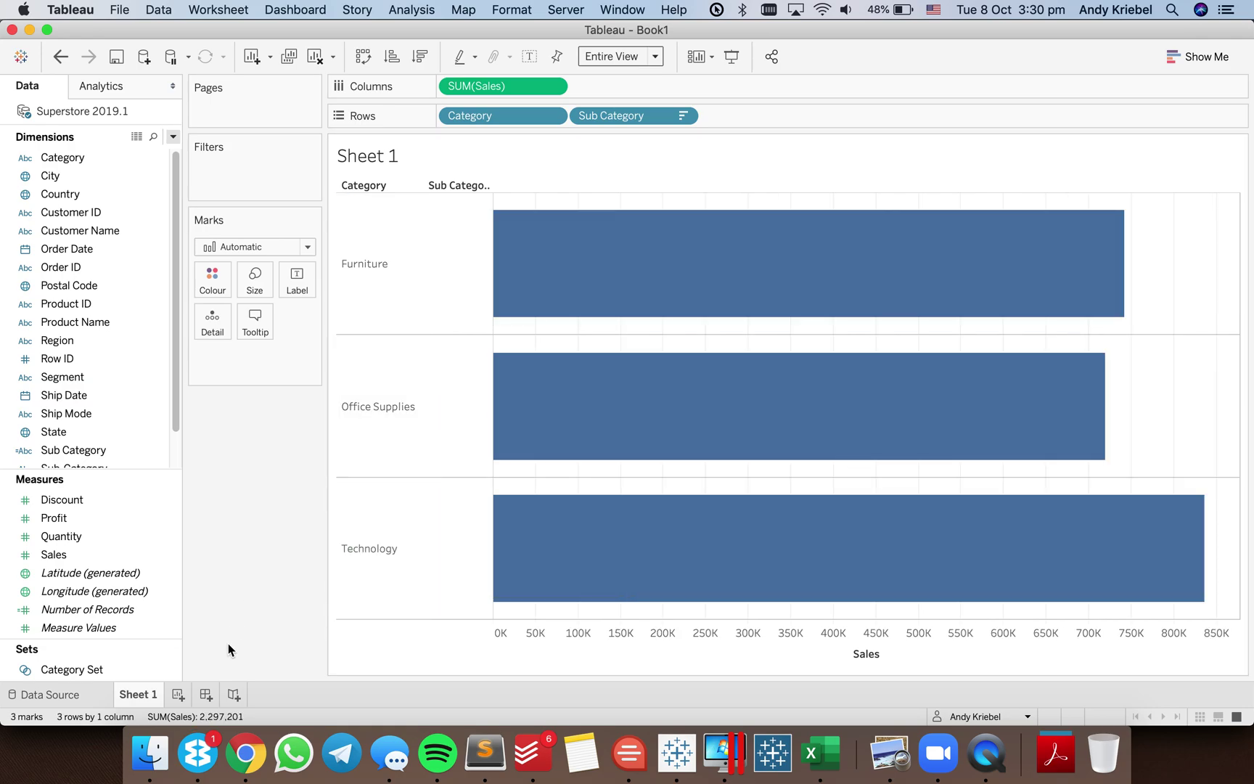
Create a new 800 x 600 dashboard and place the Sheet 1 Sales bar chart on it
{"action": "left_click", "coordinate": [205, 694]}
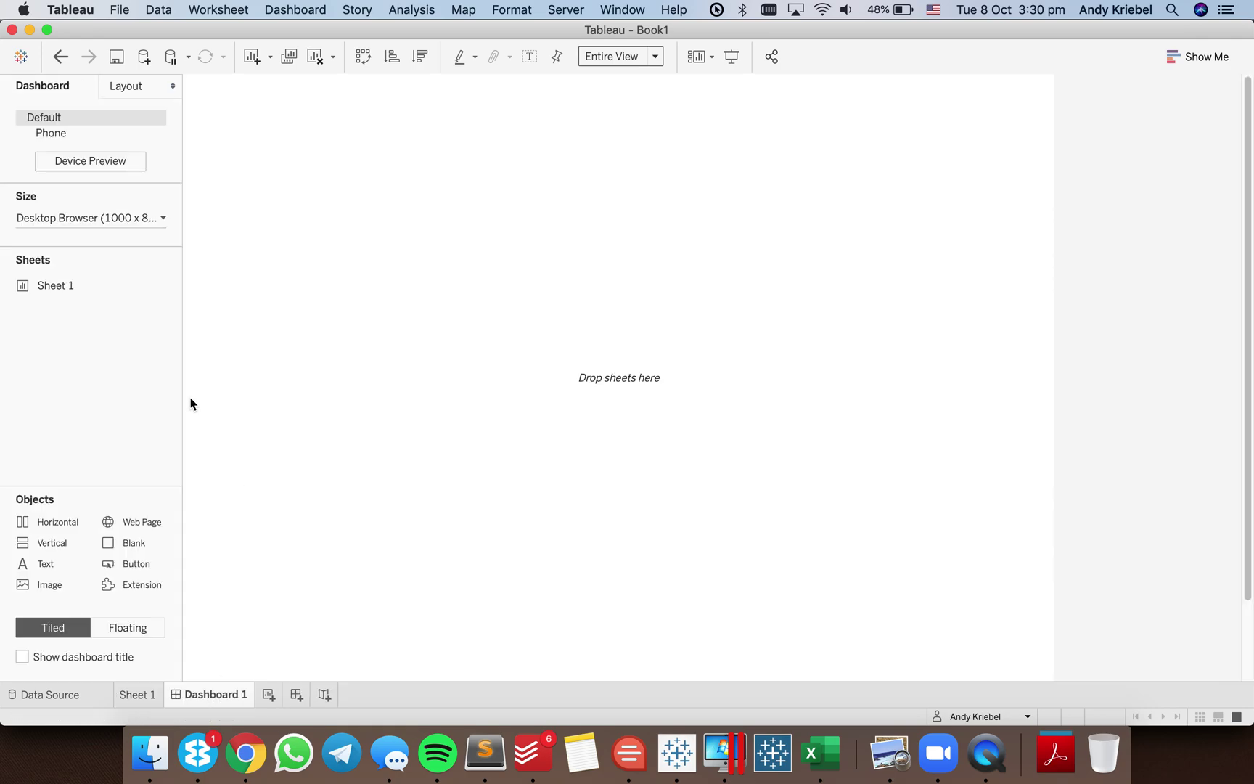
{"action": "left_click", "coordinate": [63, 218]}
{"action": "left_click", "coordinate": [90, 327]}
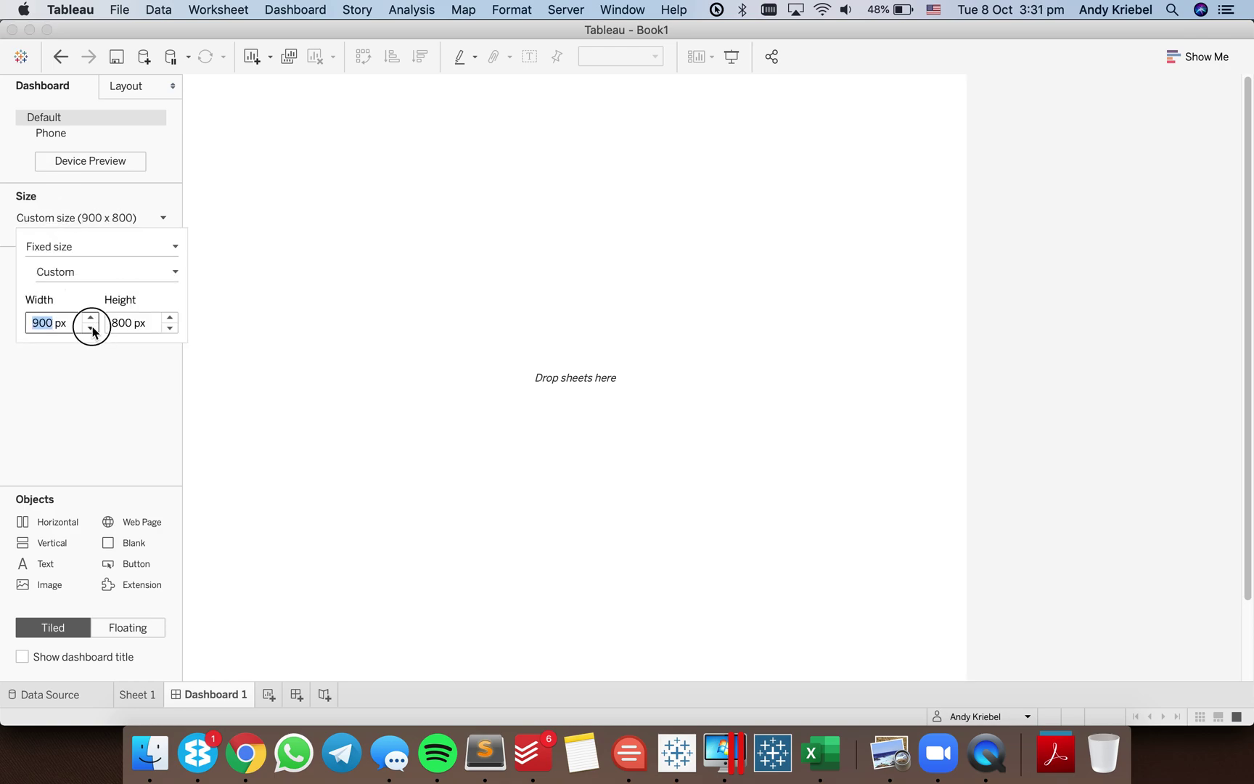
{"action": "left_click", "coordinate": [91, 328]}
{"action": "left_click", "coordinate": [173, 327]}
{"action": "left_click", "coordinate": [173, 327]}
{"action": "left_click", "coordinate": [151, 349]}
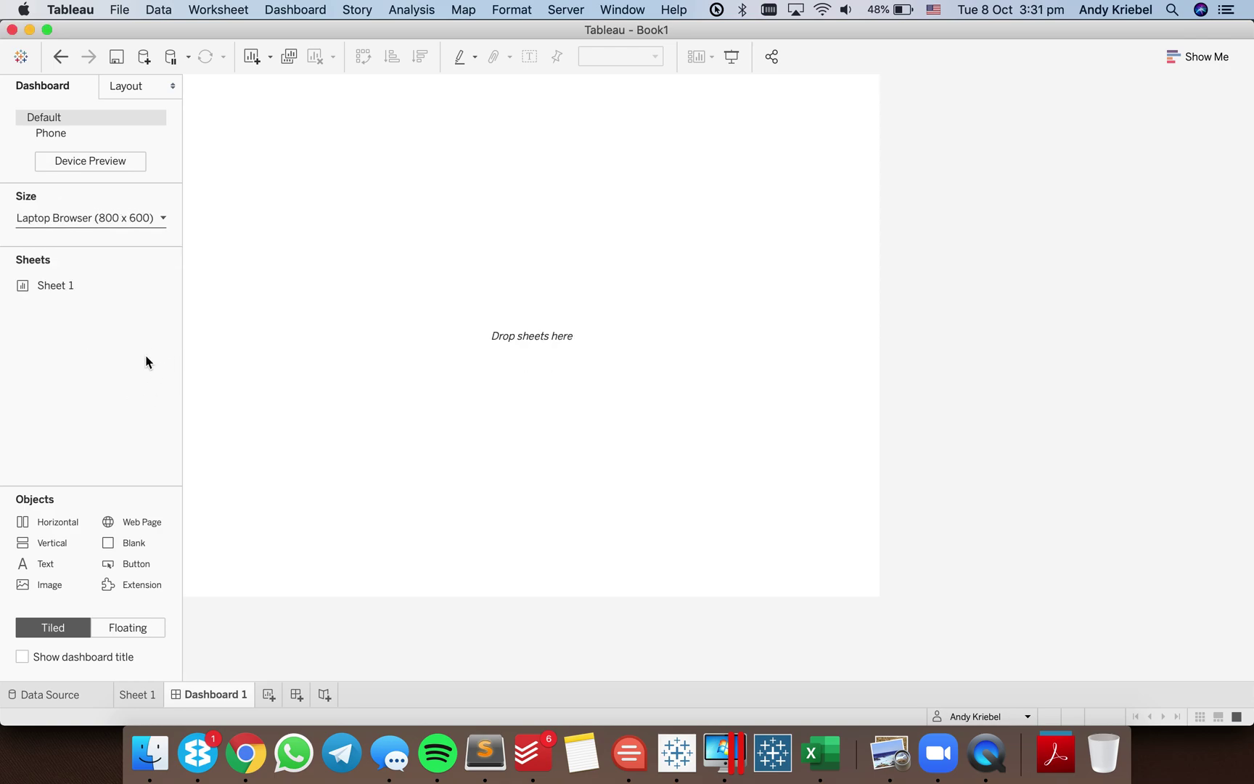
{"action": "left_click_drag", "start_coordinate": [55, 284], "coordinate": [557, 293]}
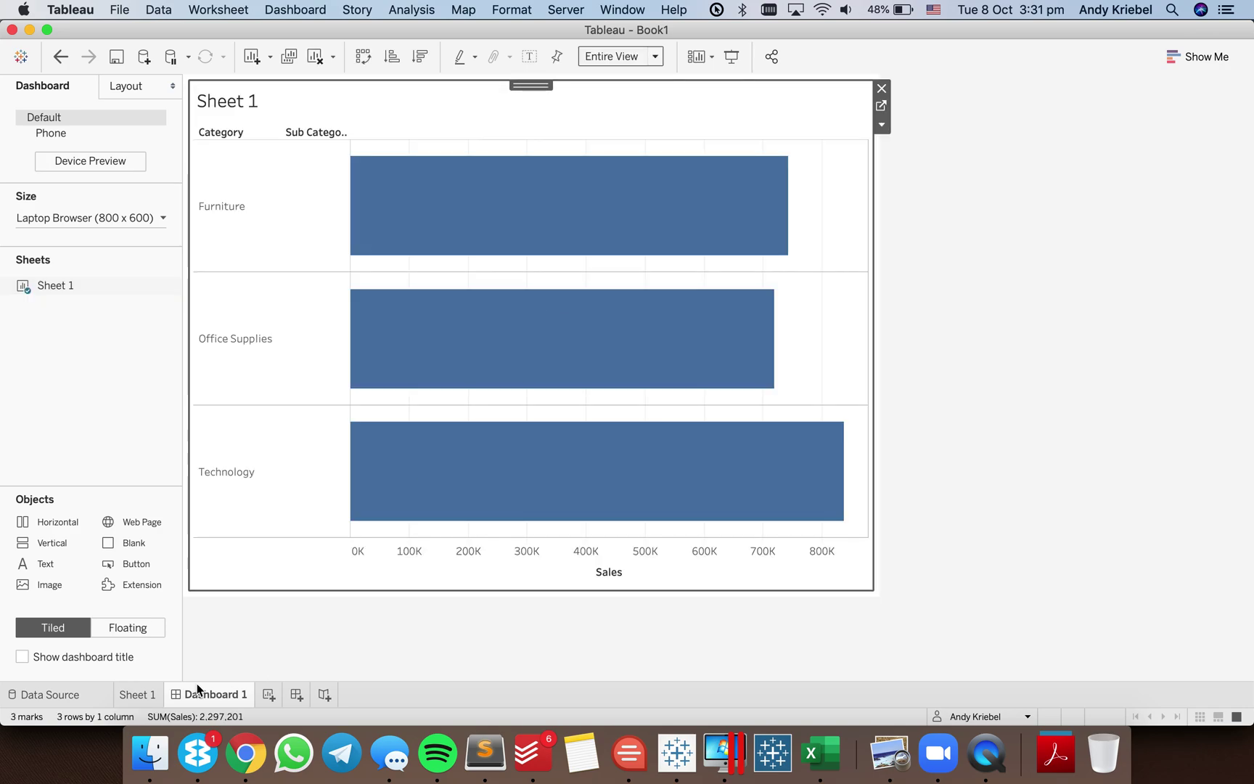
On Sheet 1, expand and collapse Furniture to recheck the drill-down
{"action": "left_click", "coordinate": [134, 694]}
{"action": "left_click", "coordinate": [379, 262]}
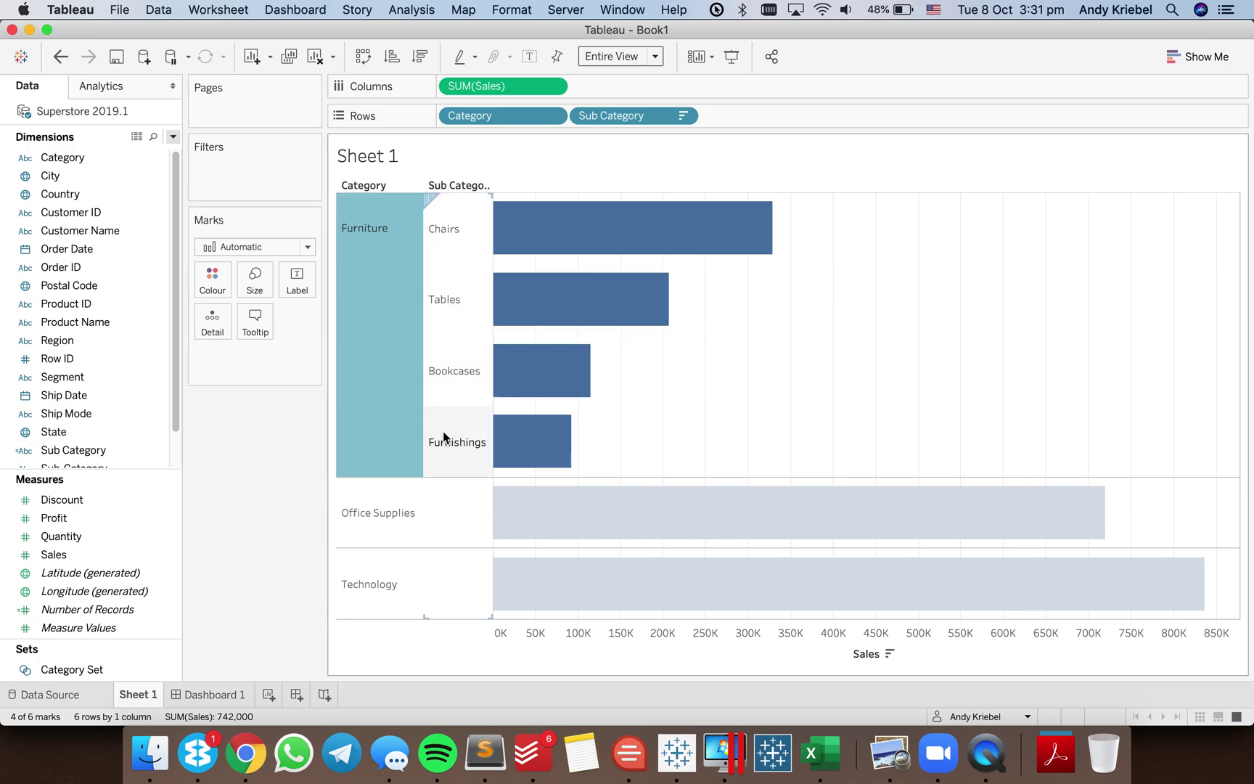
{"action": "left_click", "coordinate": [382, 254]}
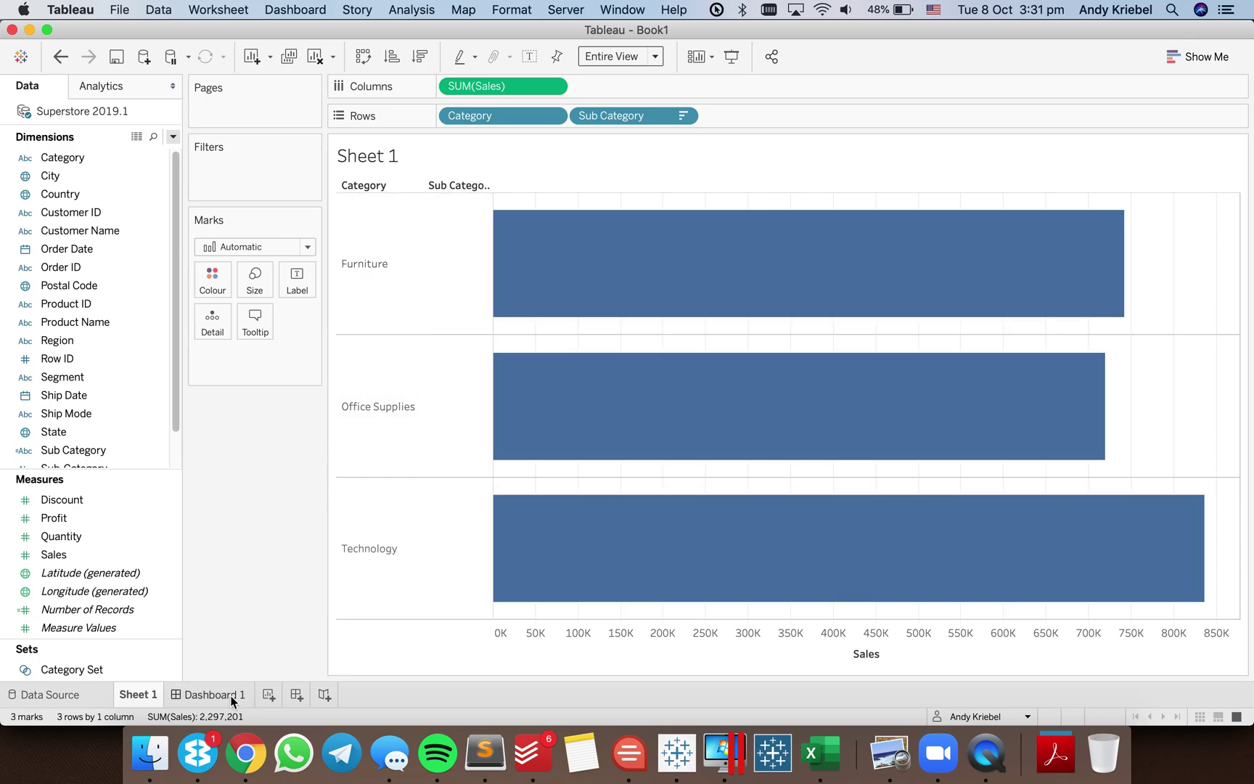
{"action": "left_click", "coordinate": [235, 693]}
Select and clear Furniture repeatedly on the dashboard to check for drill-down
{"action": "left_click", "coordinate": [245, 218]}
{"action": "left_click", "coordinate": [245, 216]}
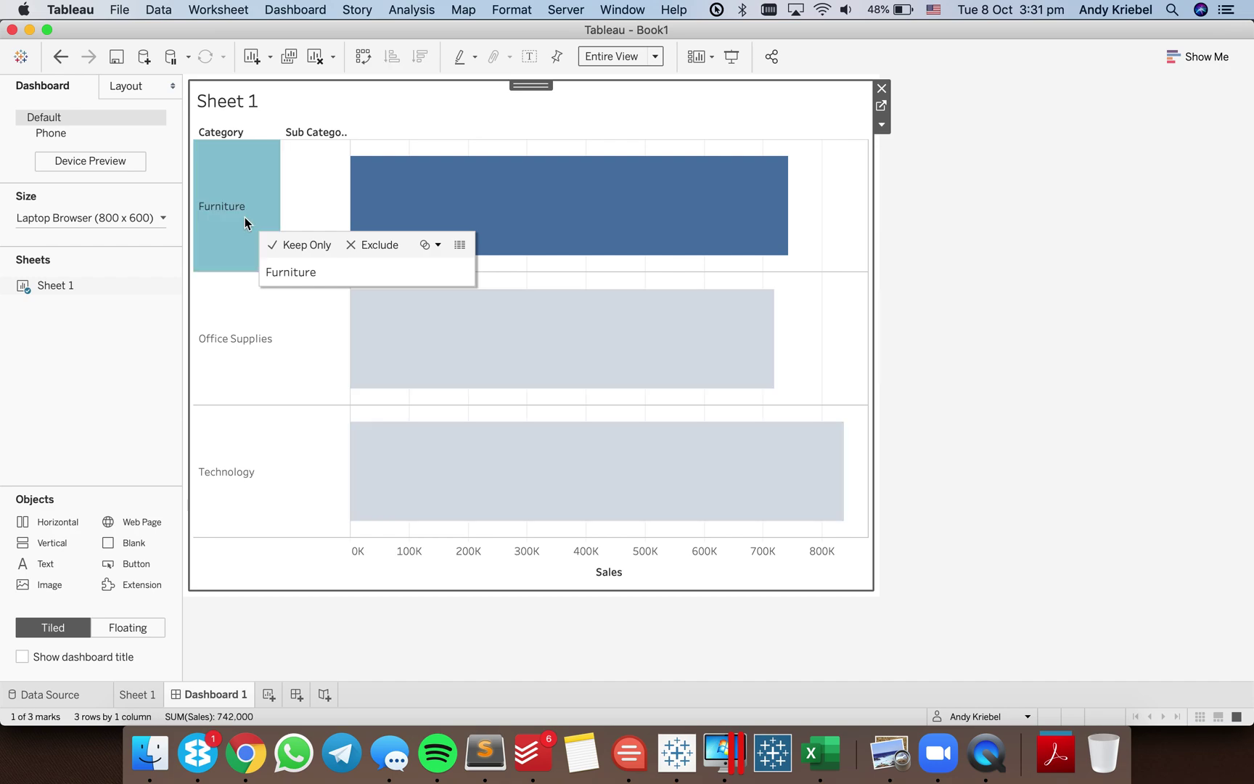
{"action": "left_click", "coordinate": [245, 216]}
{"action": "left_click", "coordinate": [245, 216]}
{"action": "left_click", "coordinate": [245, 217]}
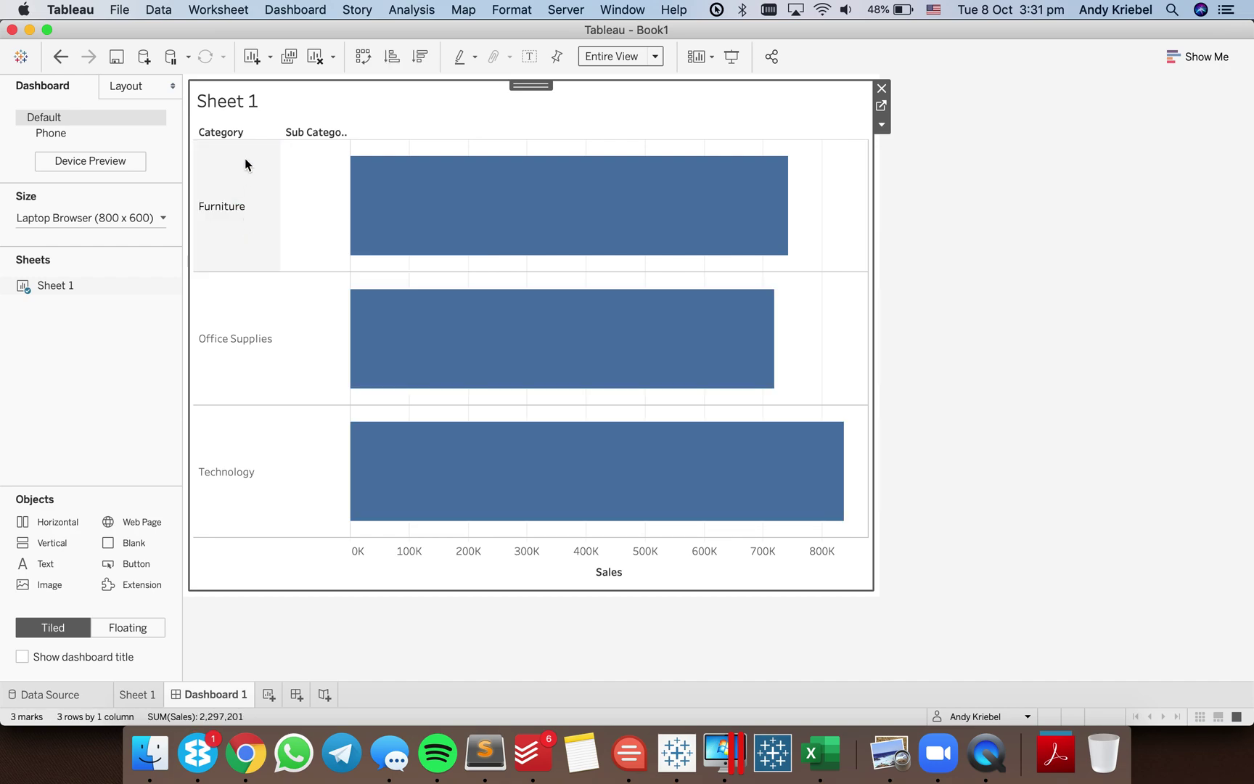
Begin a Change Set Values dashboard action, then cancel both action dialogs
{"action": "left_click", "coordinate": [293, 10]}
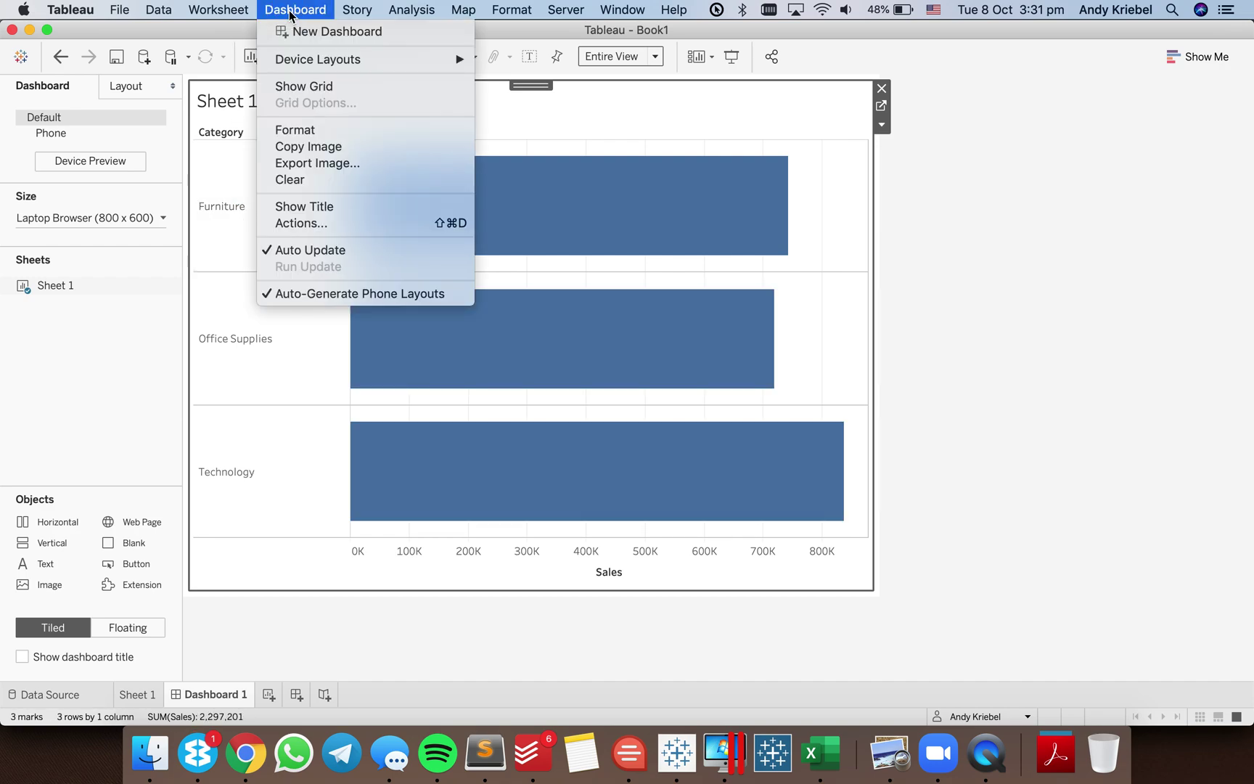
{"action": "left_click", "coordinate": [289, 223]}
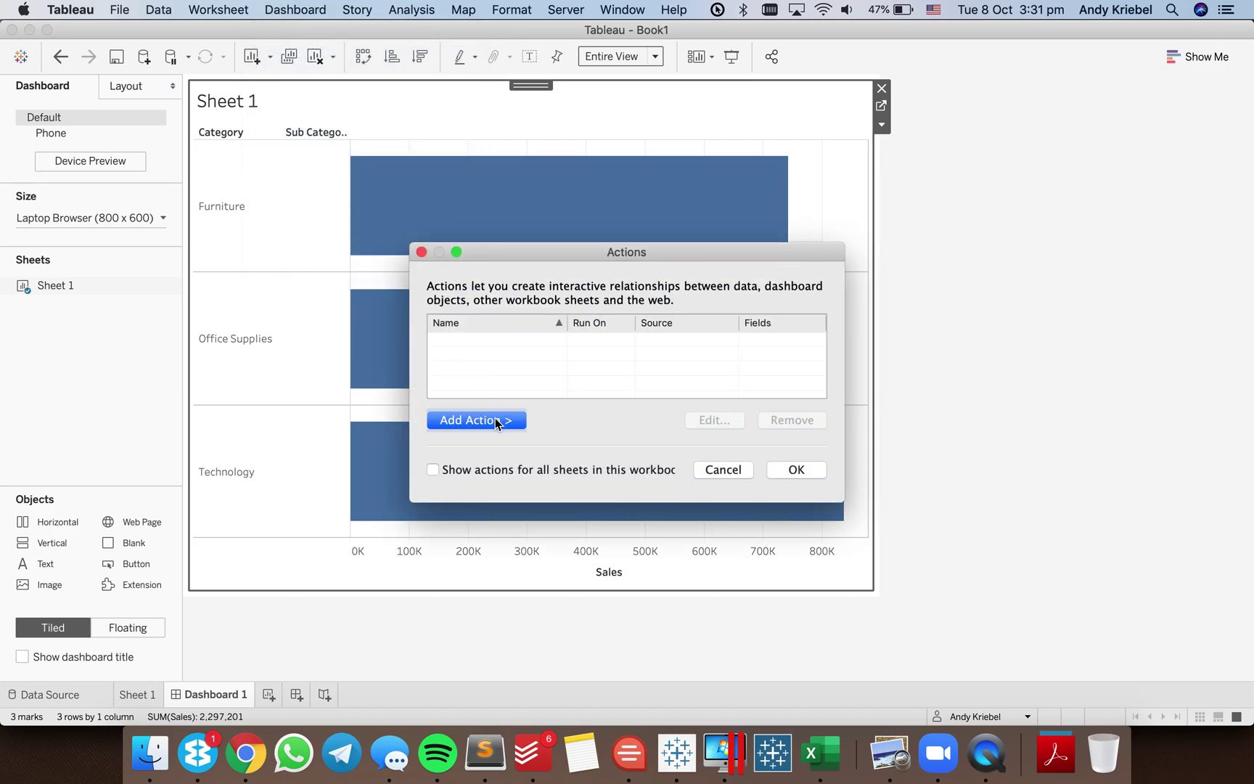
{"action": "left_click", "coordinate": [497, 420]}
{"action": "left_click", "coordinate": [621, 508]}
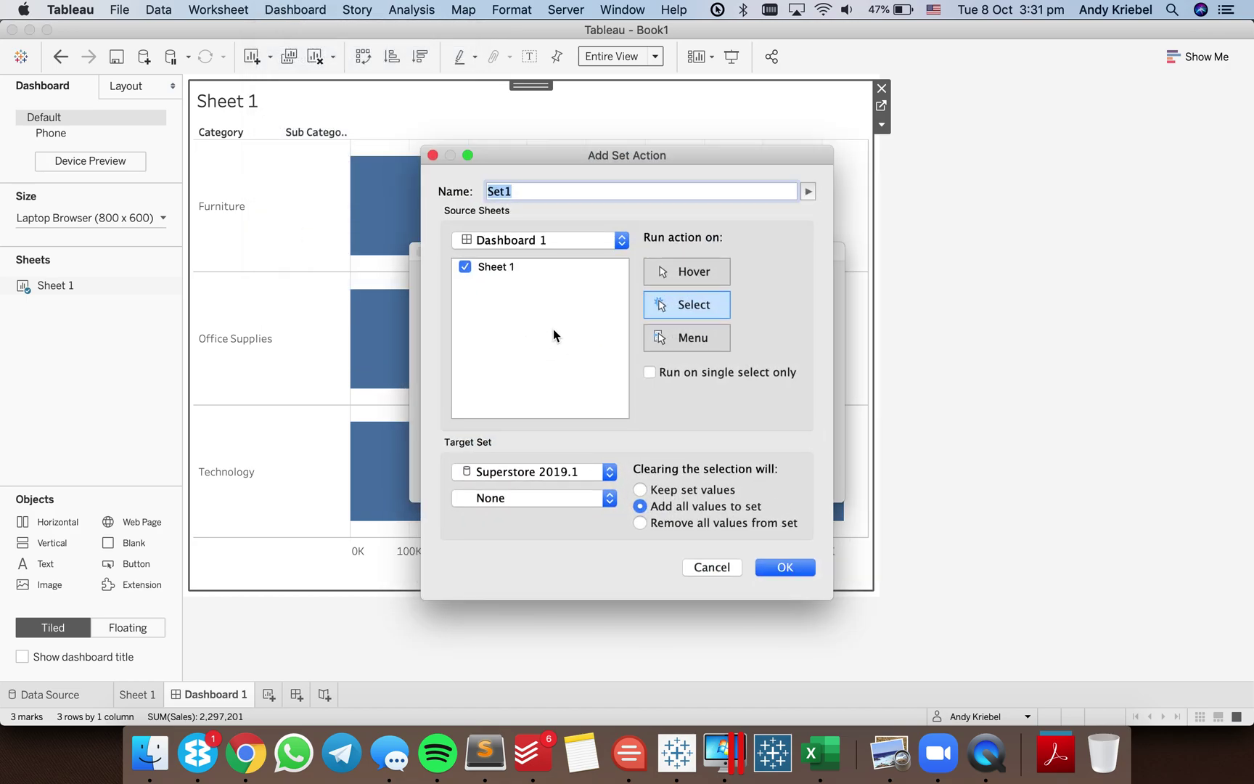
{"action": "left_click", "coordinate": [696, 572]}
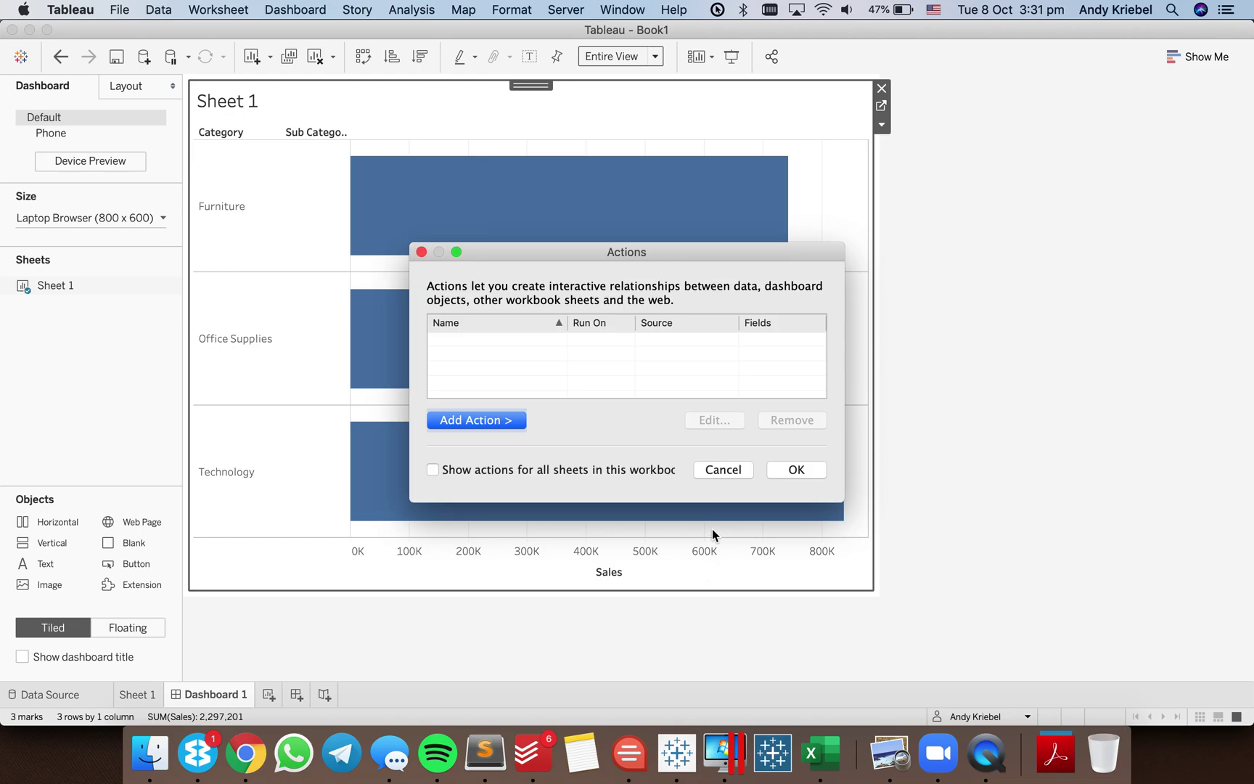
{"action": "left_click", "coordinate": [724, 465]}
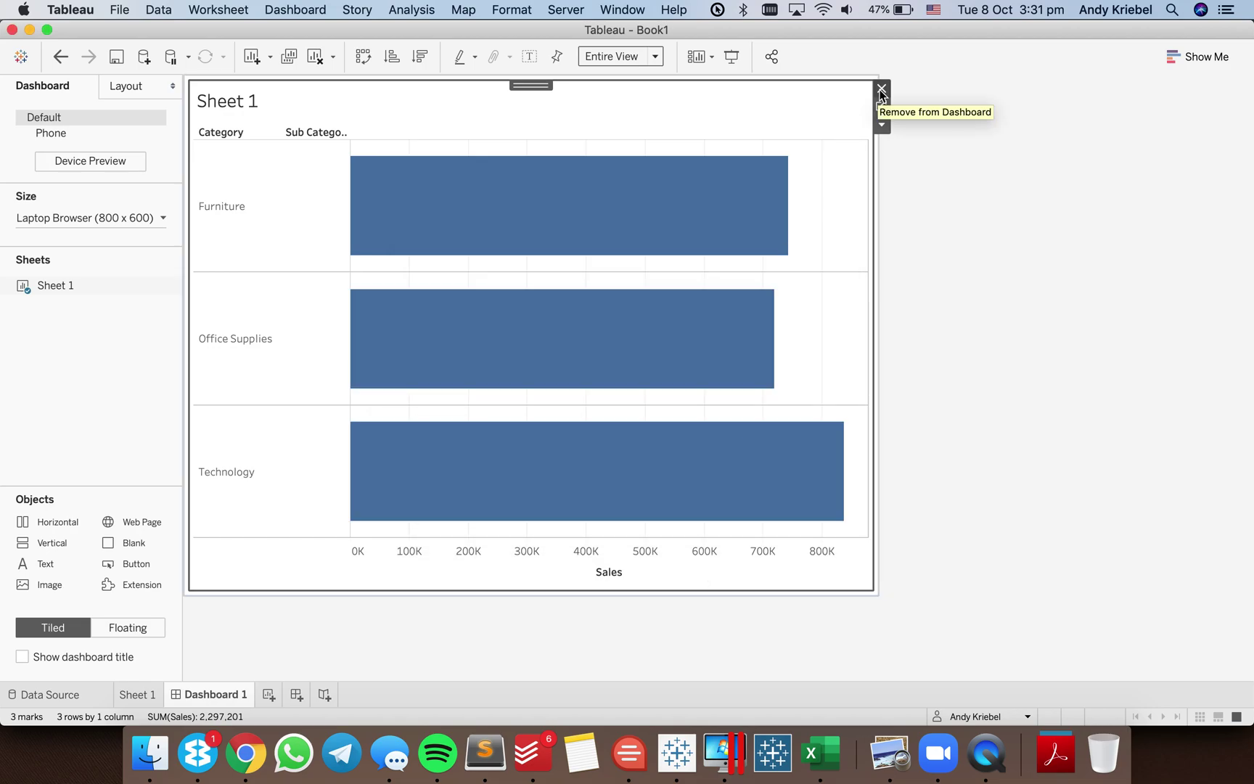
{"action": "right_click", "coordinate": [242, 695]}
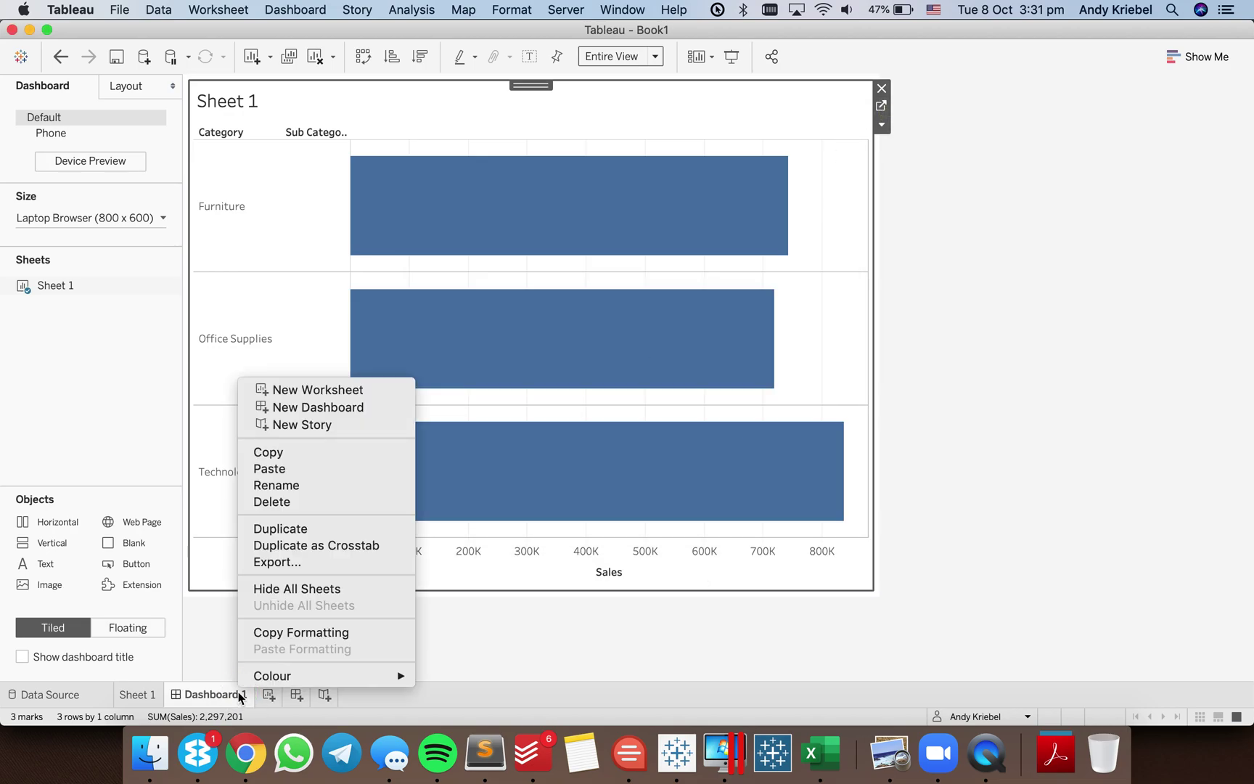
Delete Dashboard 1 and set Update Category Set's source to the Superstore 2019.1 data source
{"action": "left_click", "coordinate": [291, 506]}
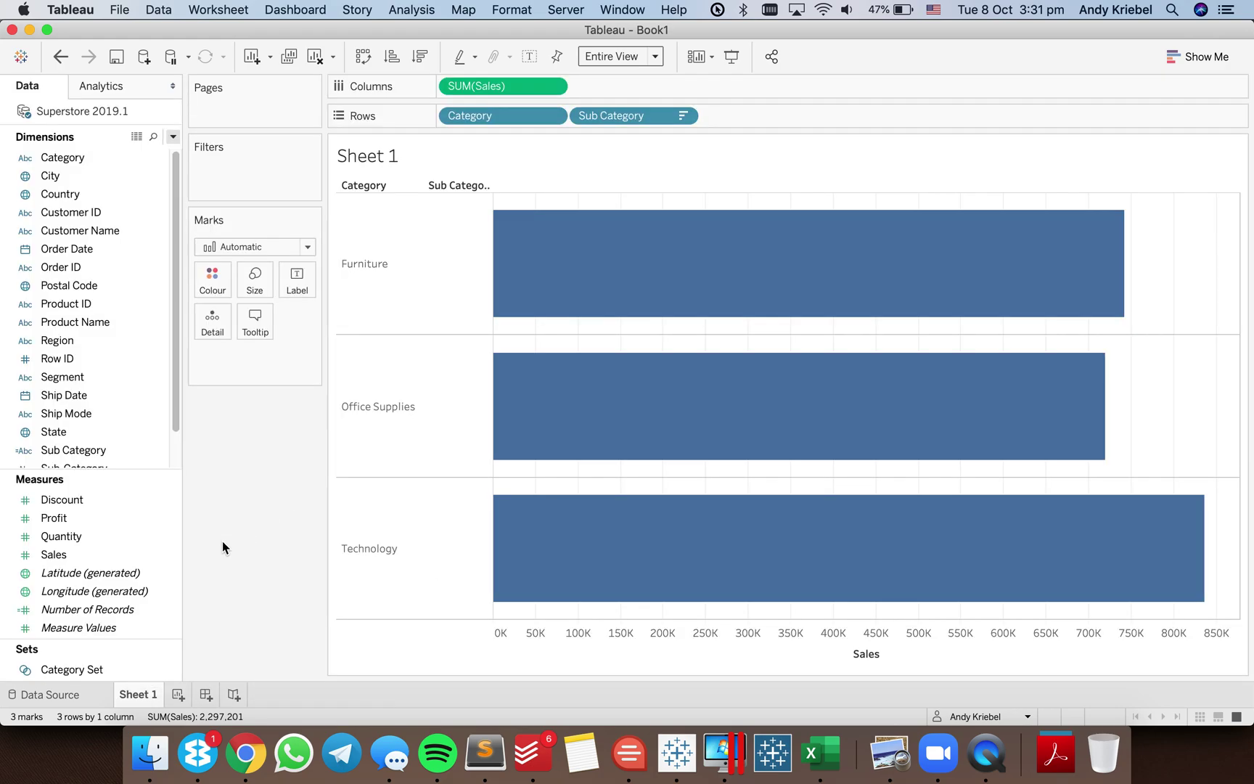
{"action": "left_click", "coordinate": [218, 10]}
{"action": "left_click", "coordinate": [229, 118]}
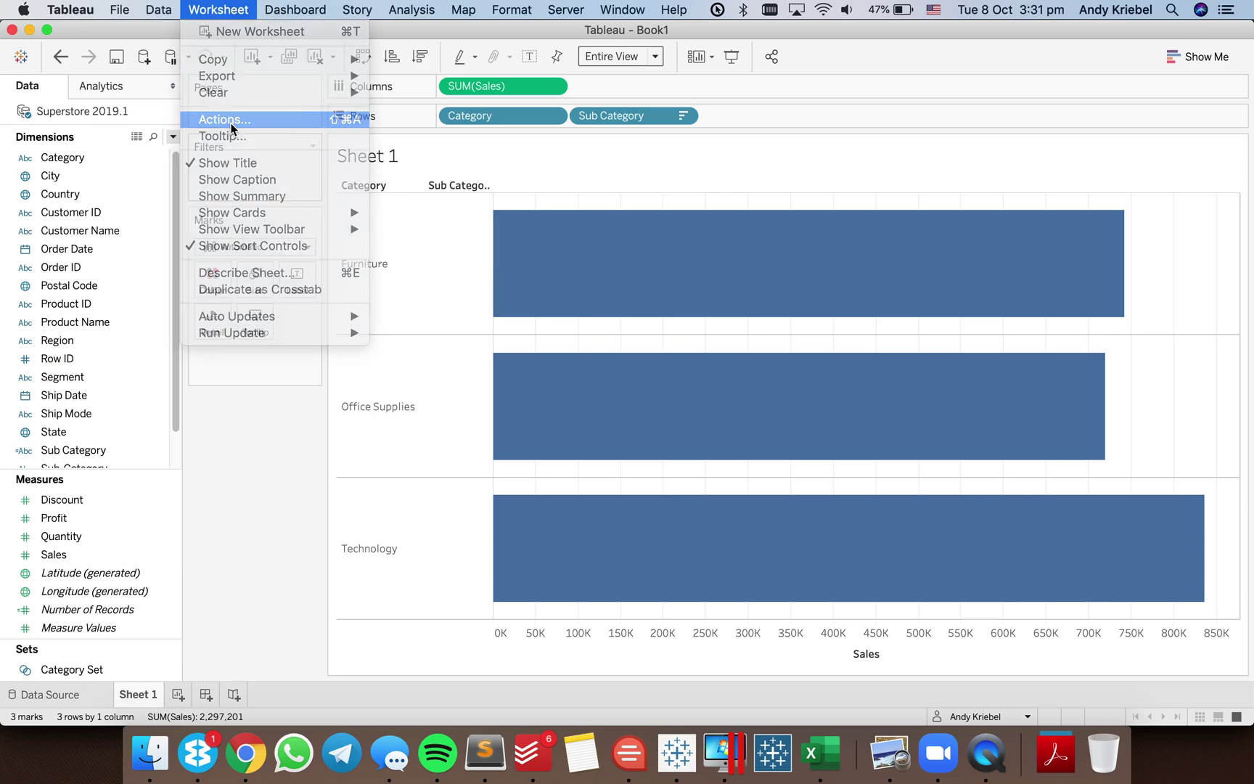
{"action": "double_click", "coordinate": [508, 344]}
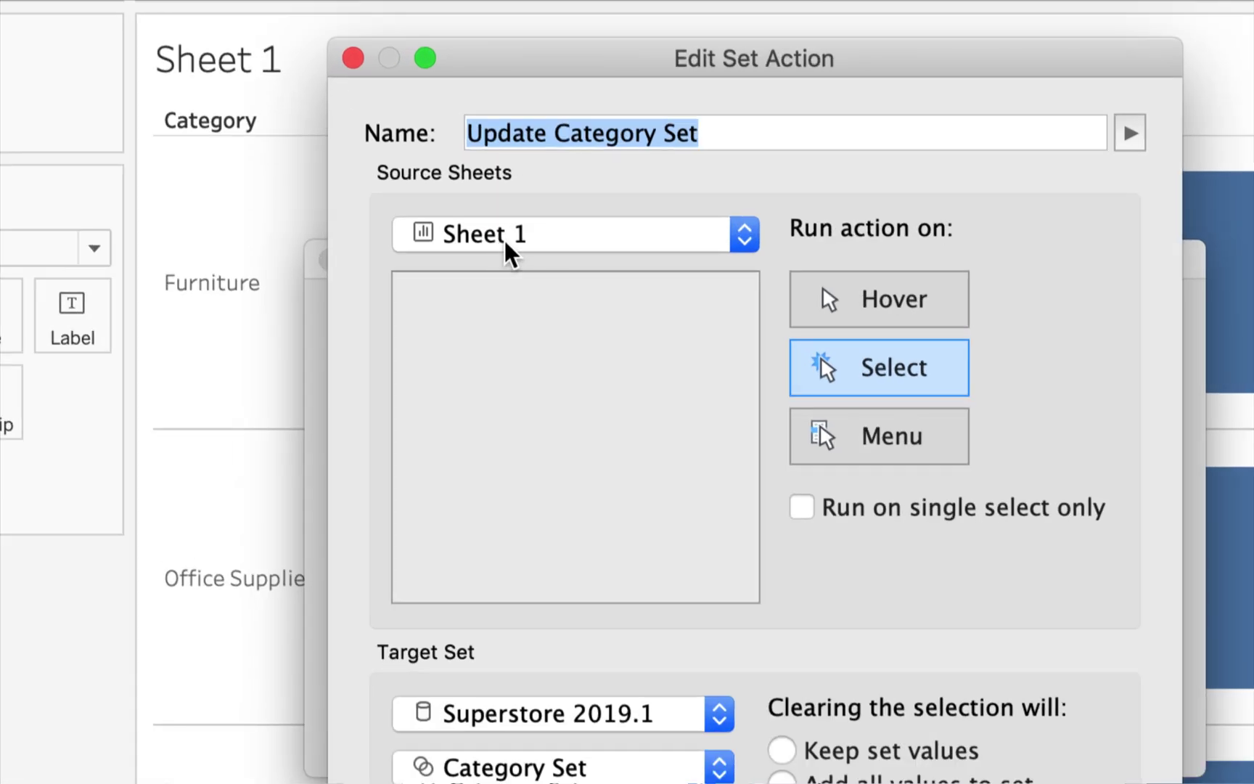
{"action": "left_click", "coordinate": [504, 237]}
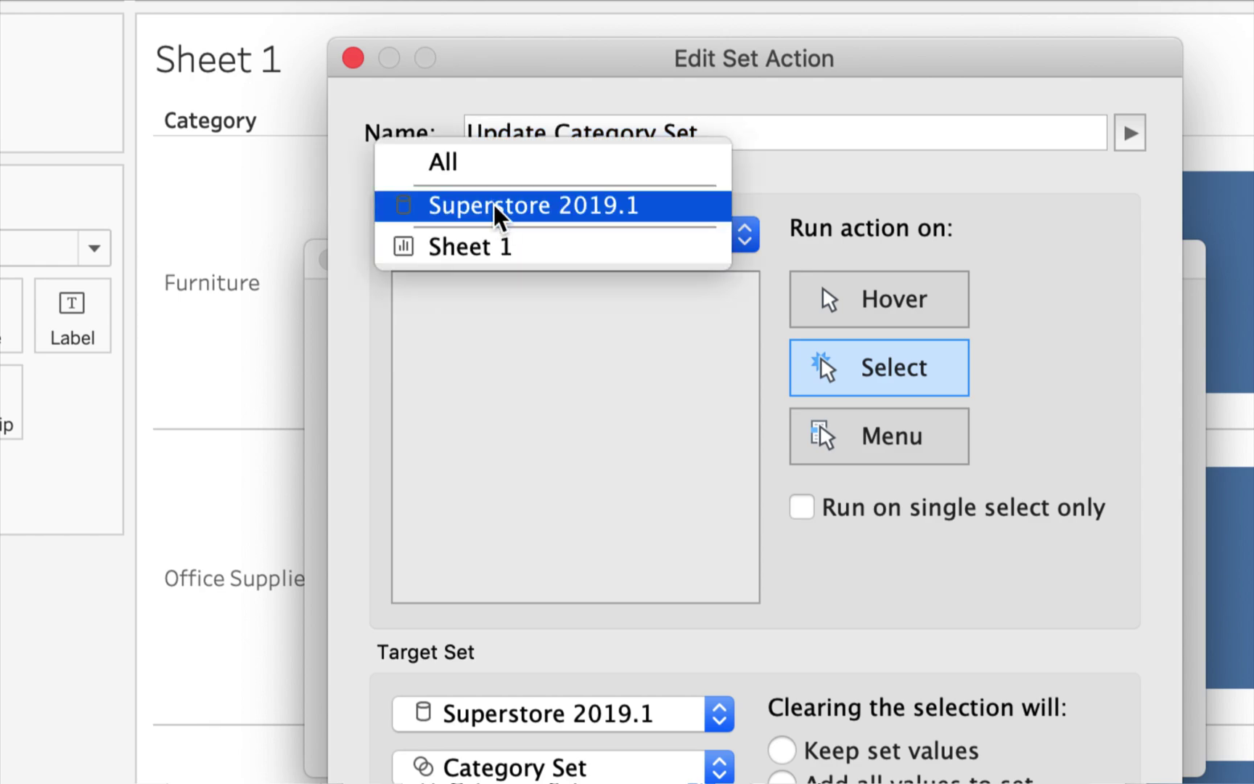
{"action": "left_click", "coordinate": [494, 206]}
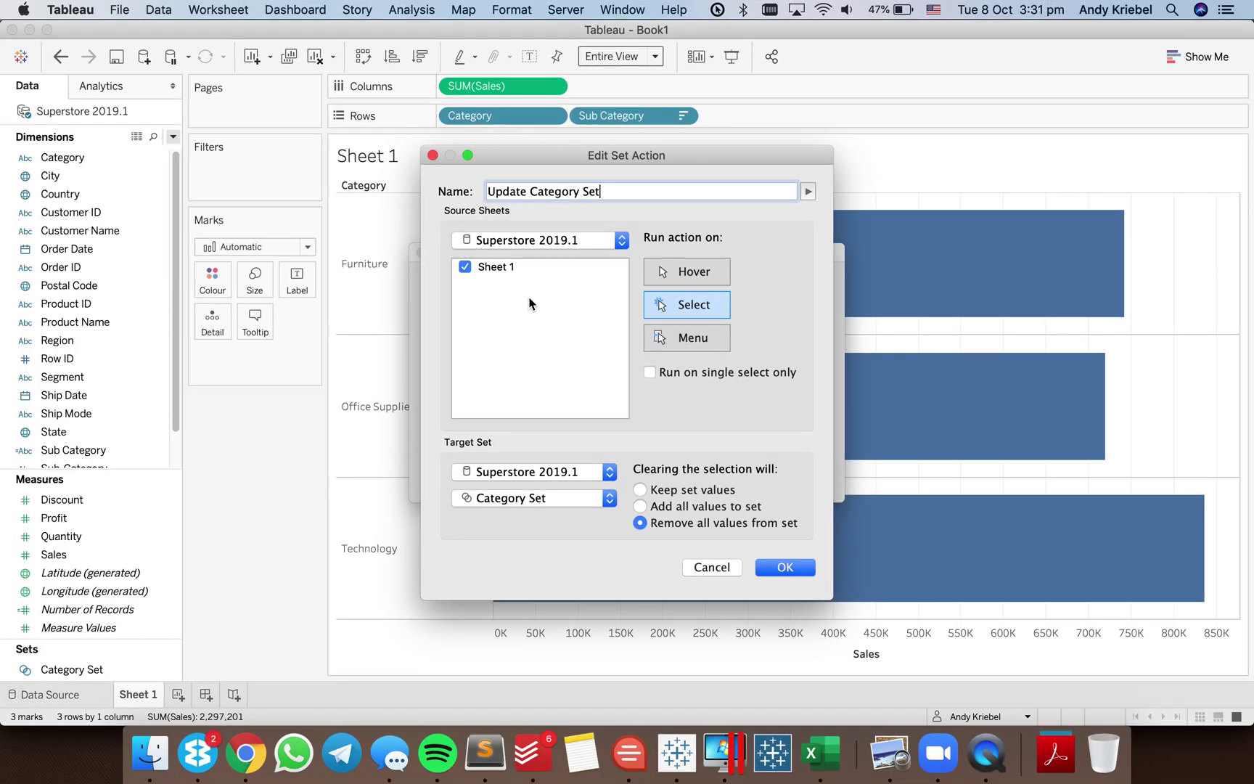
{"action": "left_click", "coordinate": [783, 568]}
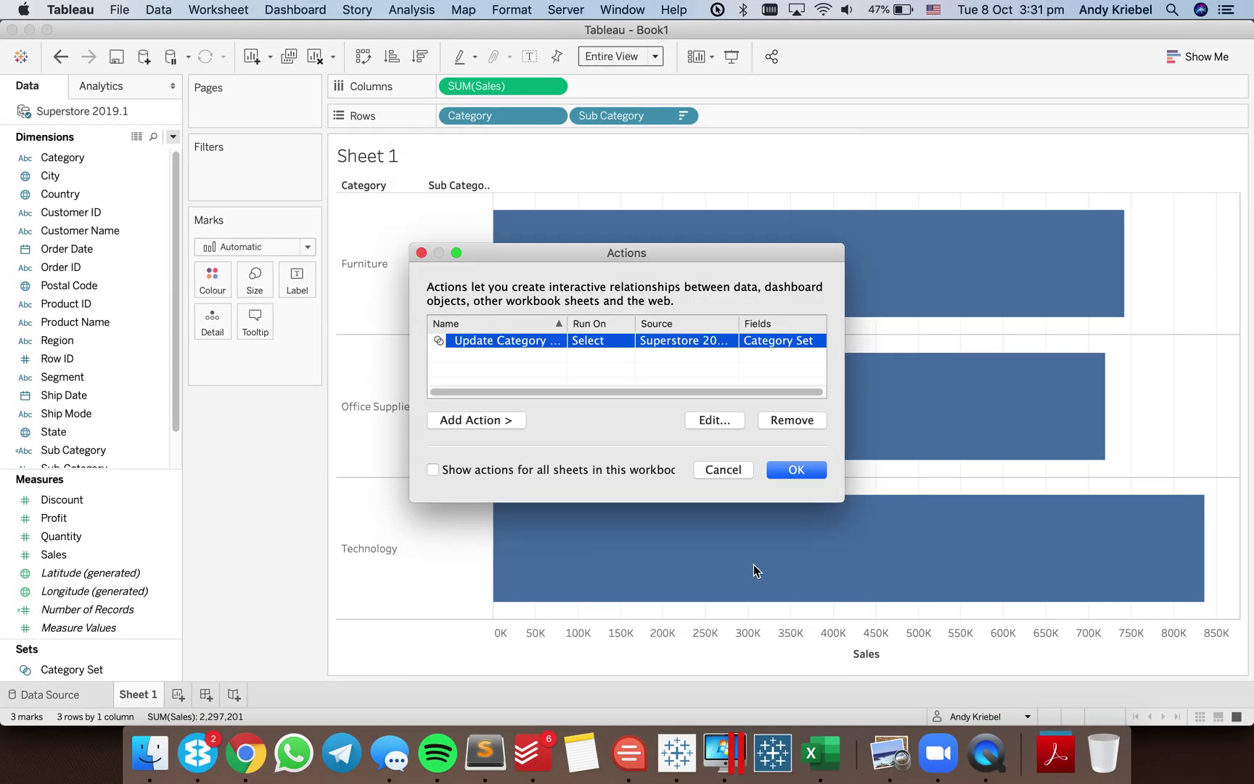
{"action": "left_click", "coordinate": [795, 471]}
Create a new dashboard sized to Laptop Browser (800 x 600)
{"action": "left_click", "coordinate": [206, 694]}
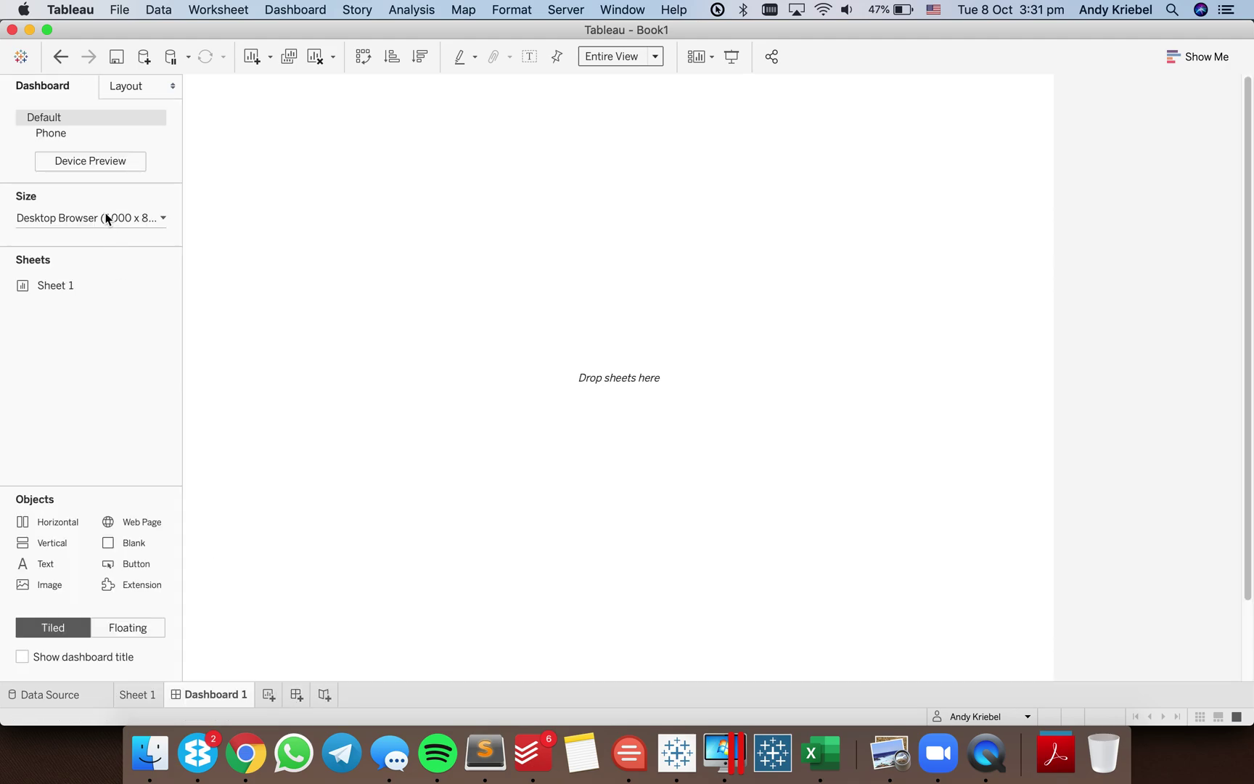
{"action": "left_click", "coordinate": [82, 220]}
{"action": "left_click", "coordinate": [108, 272]}
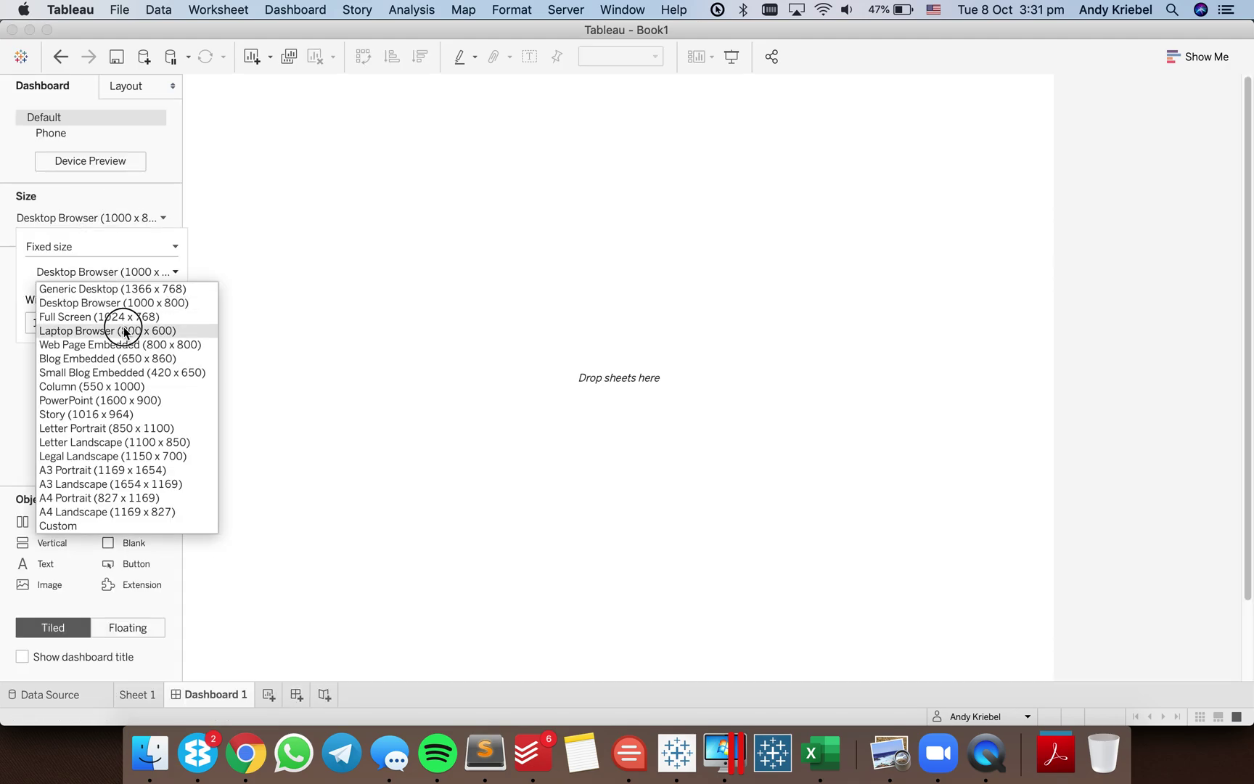
{"action": "left_click", "coordinate": [121, 327]}
{"action": "left_click", "coordinate": [67, 476]}
Place the Sheet 1 Sales chart on the dashboard and test drilling into Office Supplies and Furniture
{"action": "left_click_drag", "start_coordinate": [55, 286], "coordinate": [551, 266]}
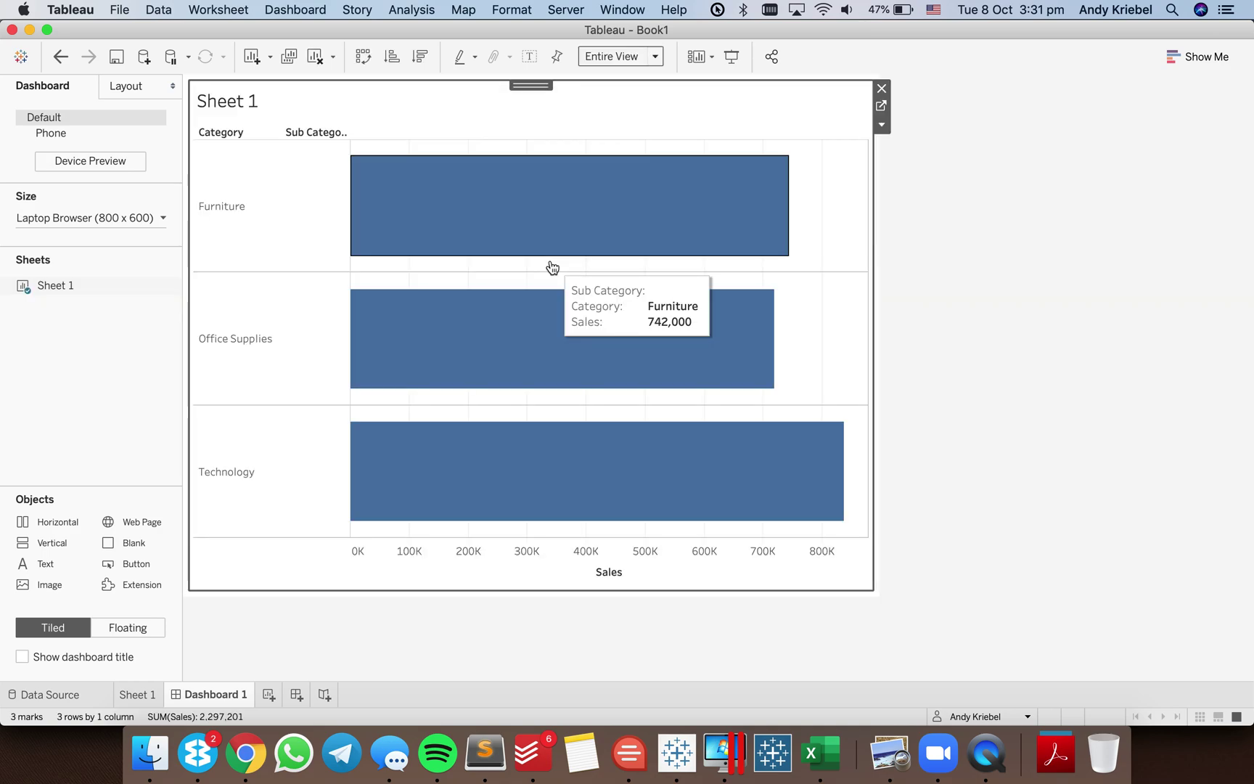
{"action": "left_click", "coordinate": [213, 350]}
{"action": "left_click", "coordinate": [239, 168]}
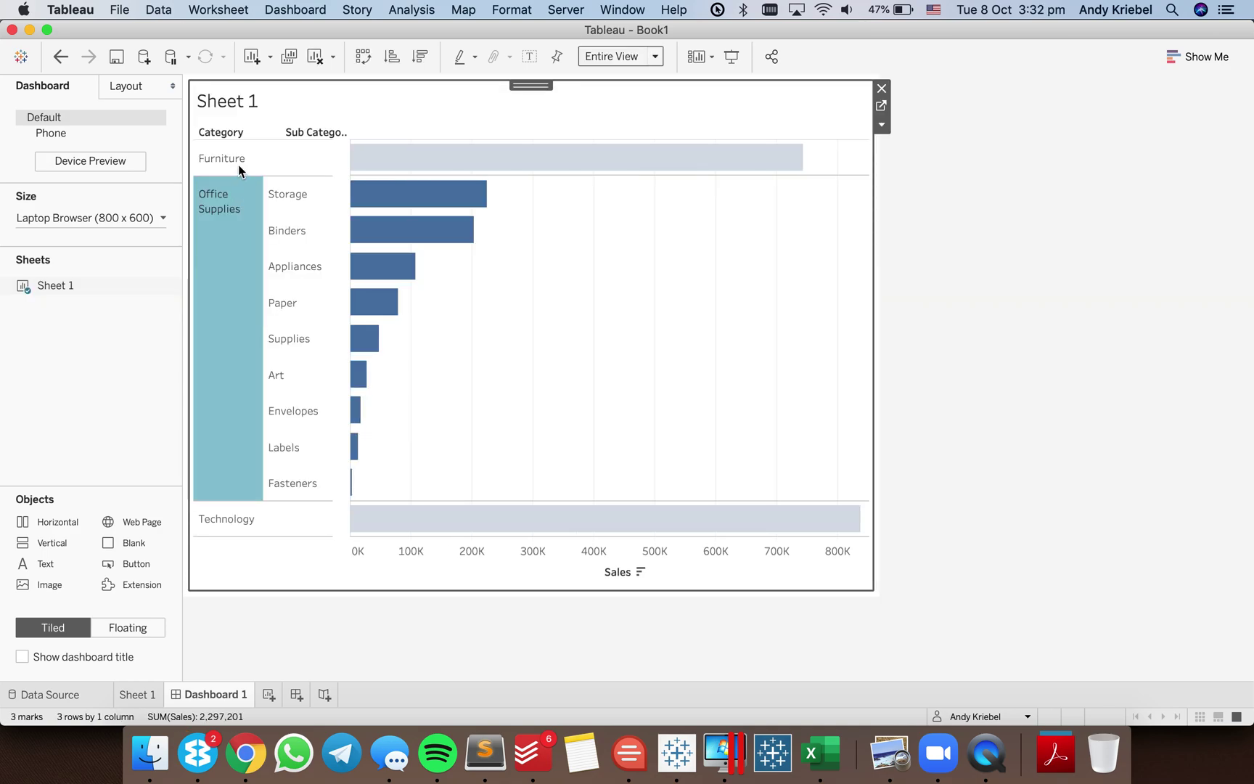
{"action": "left_click", "coordinate": [237, 166]}
{"action": "left_click", "coordinate": [237, 166]}
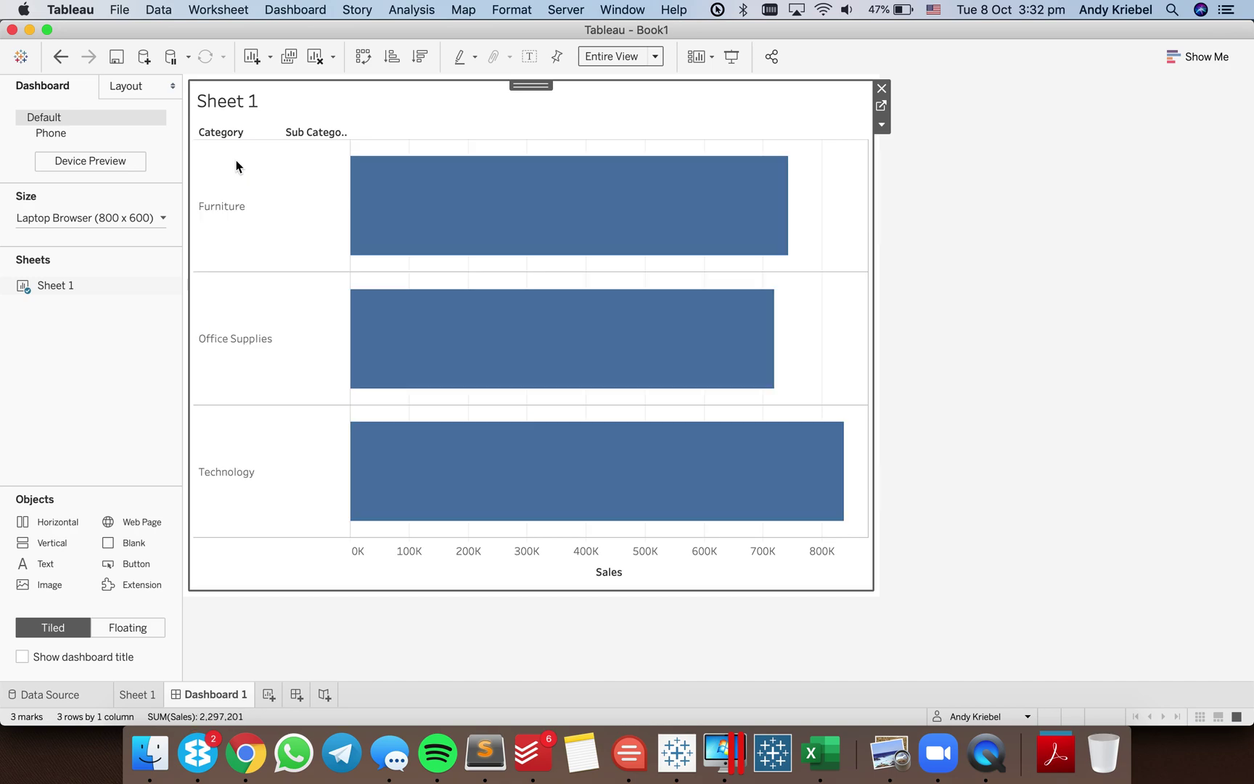